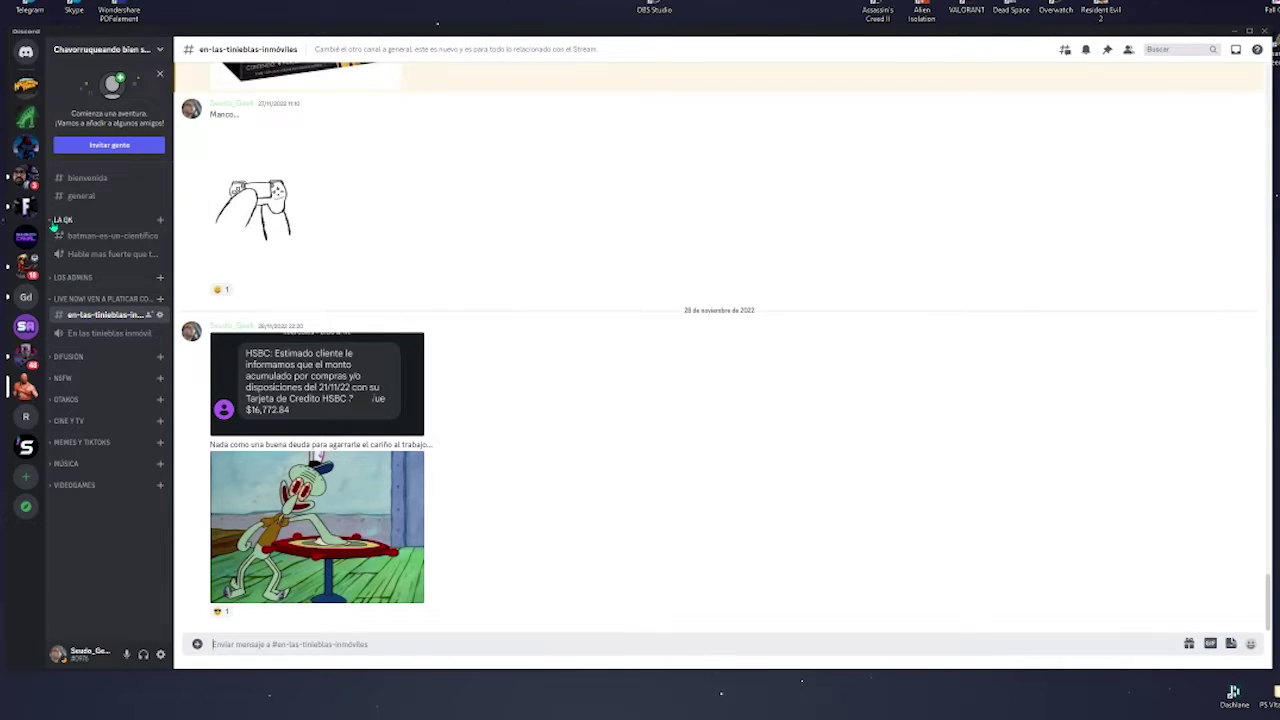
- Collapse the LA QK category in the server's channel list
left_click(55, 221)
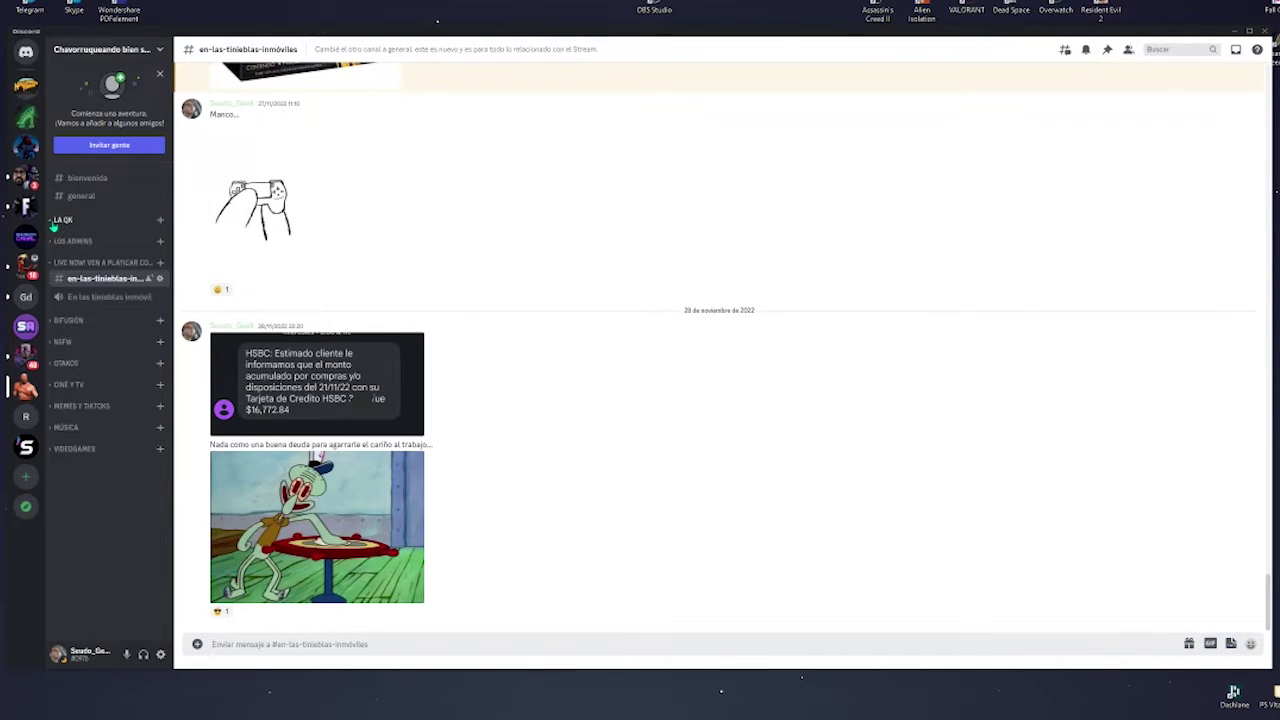
- Try to create a public voice channel named "lo que sea" in the server
left_click(159, 50)
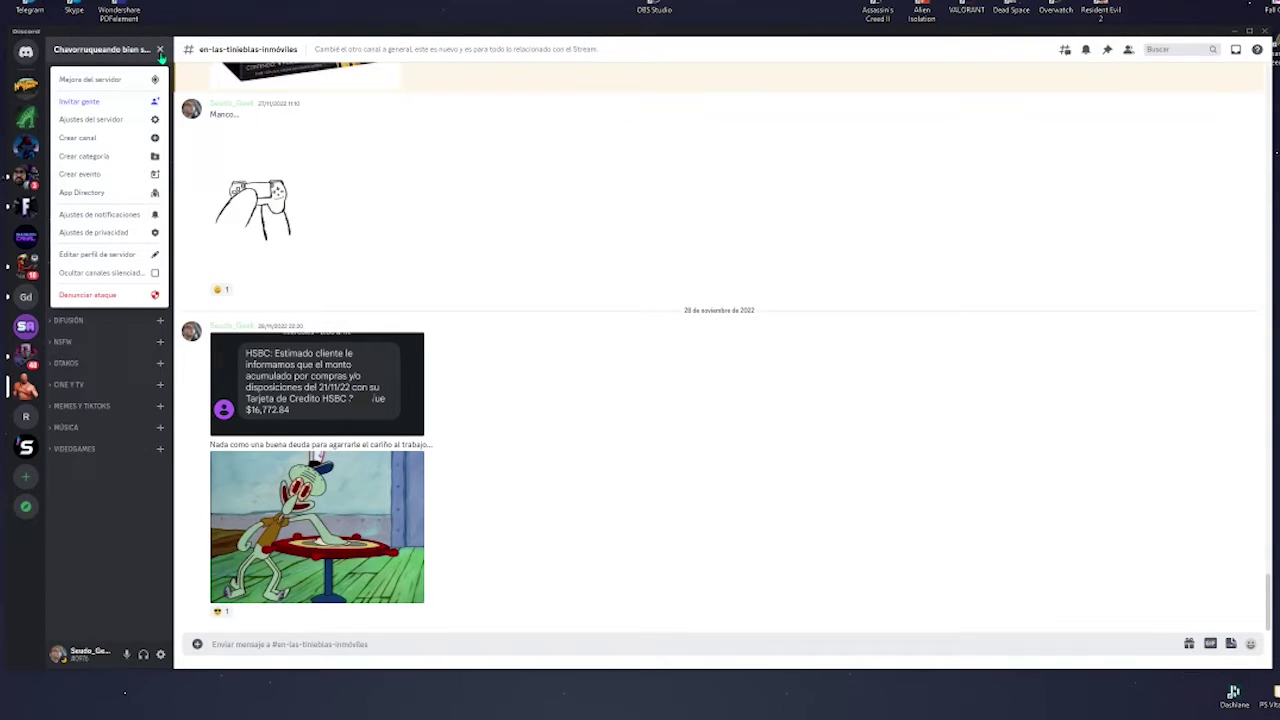
left_click(113, 143)
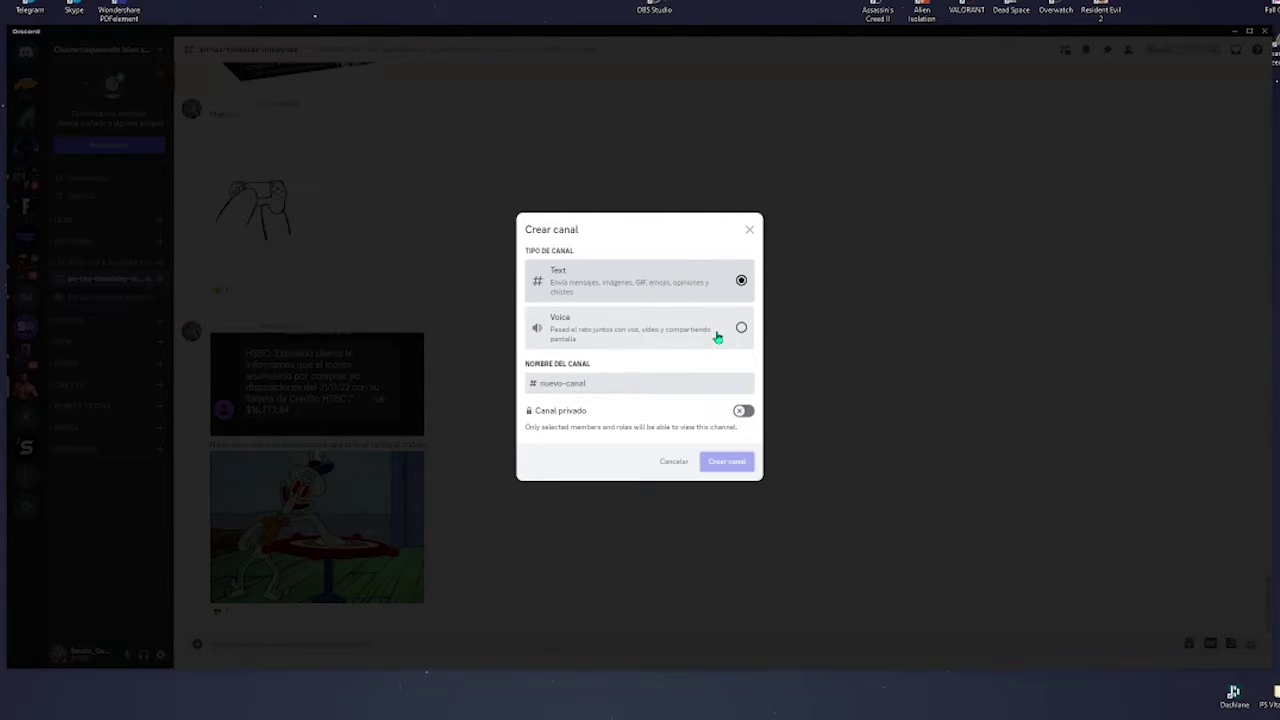
left_click(740, 330)
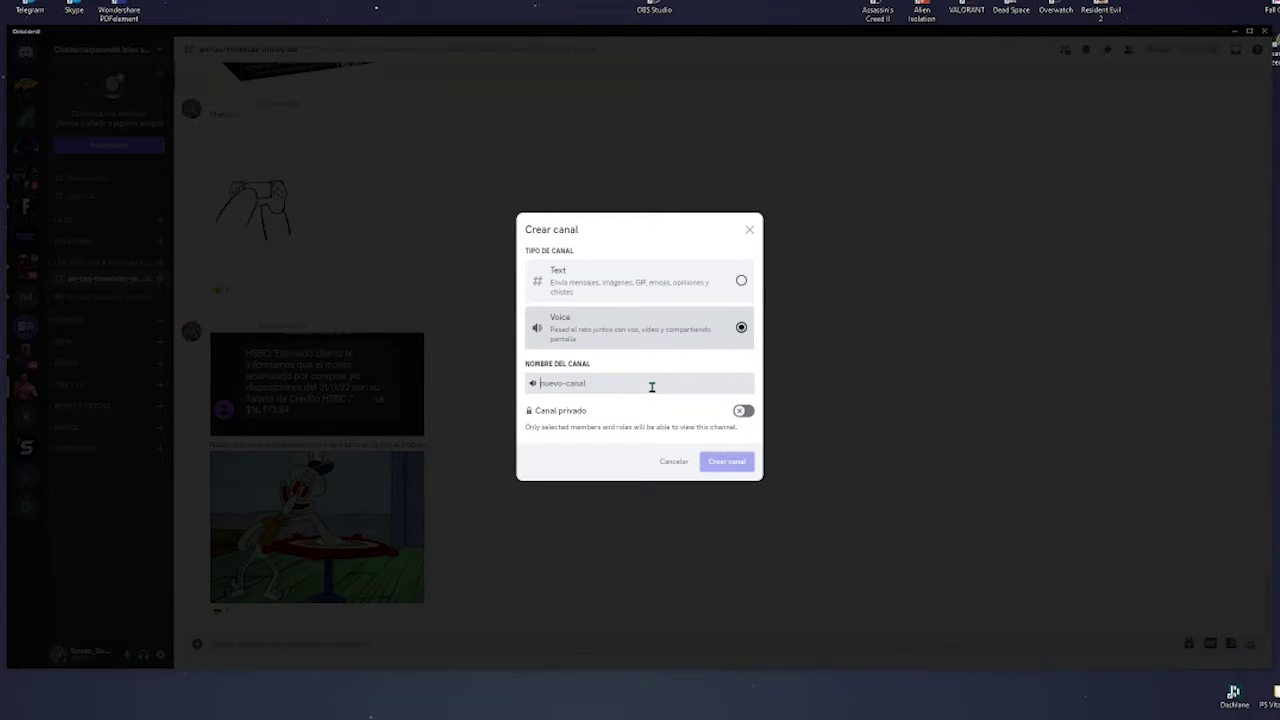
type("lo que sea")
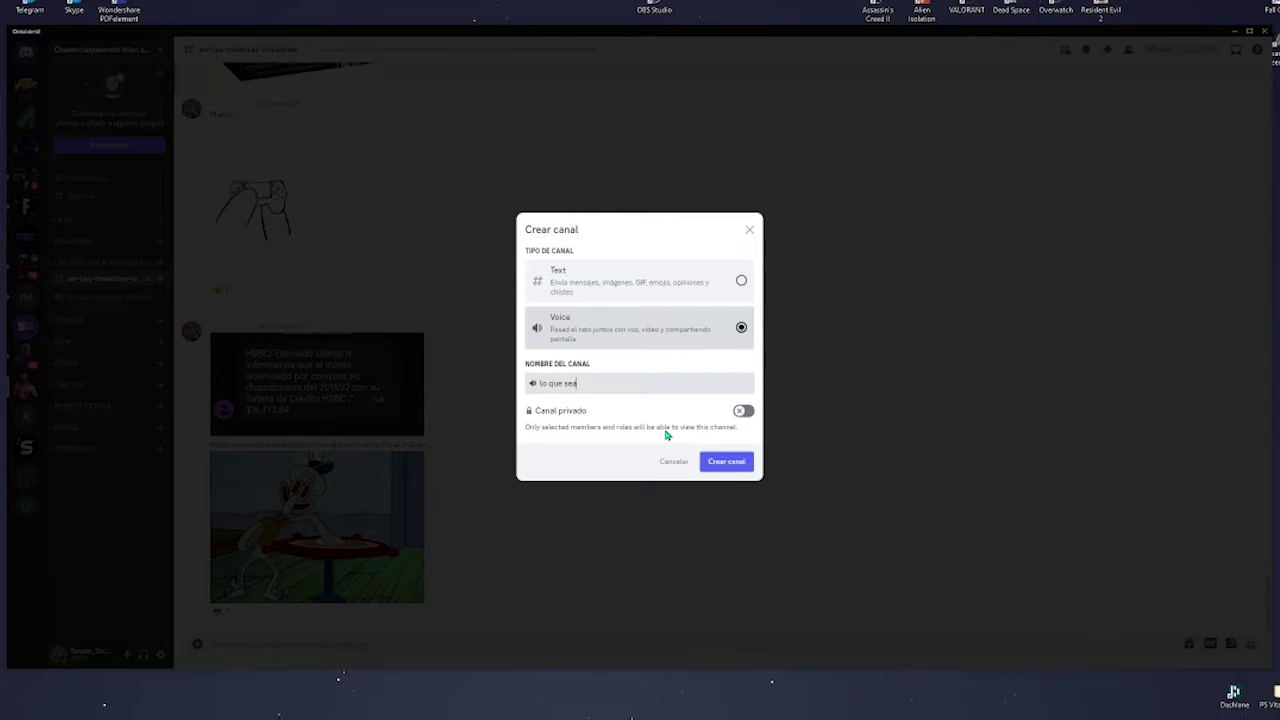
left_click(733, 460)
- Dismiss the invite-friends card above the server's channel list
left_click(159, 51)
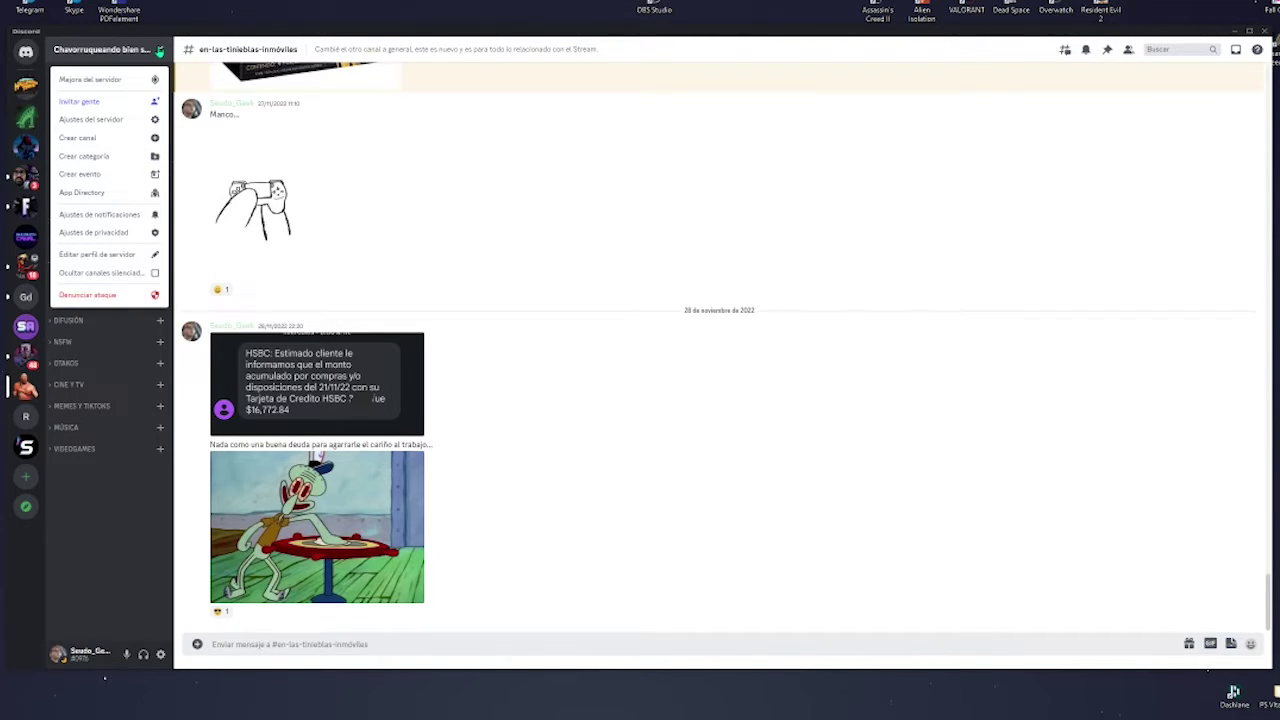
left_click(159, 51)
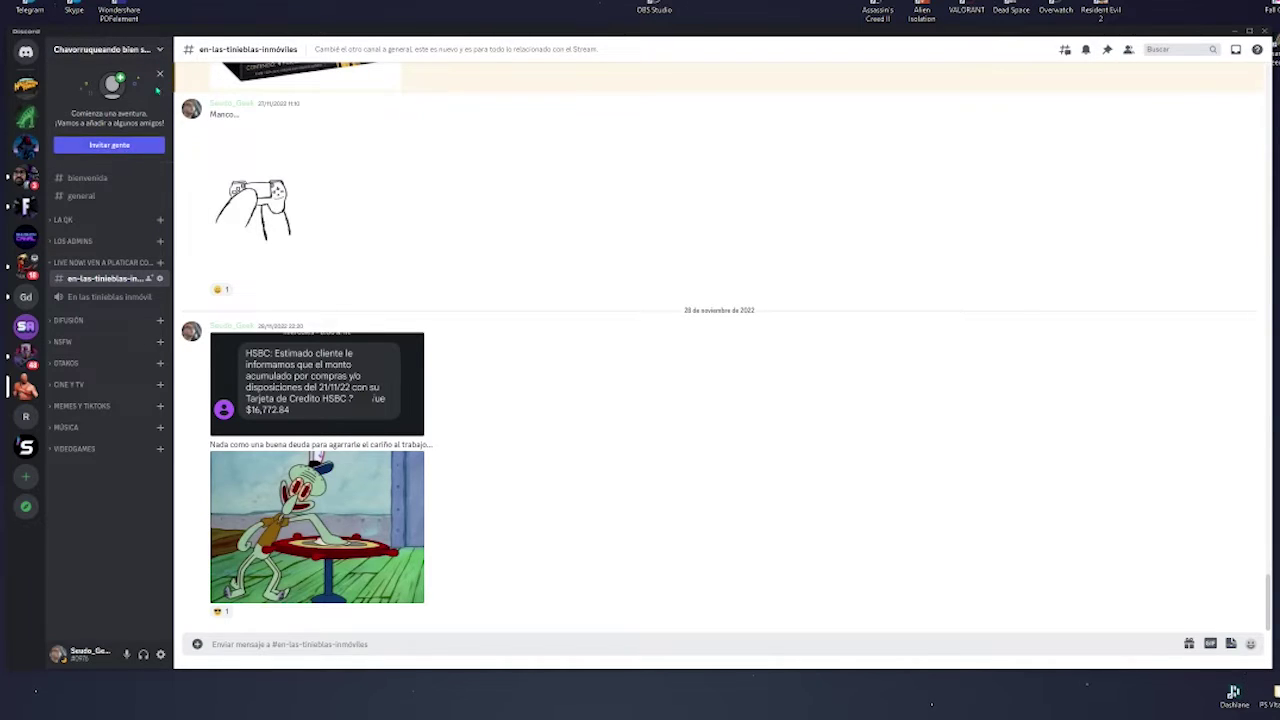
left_click(161, 76)
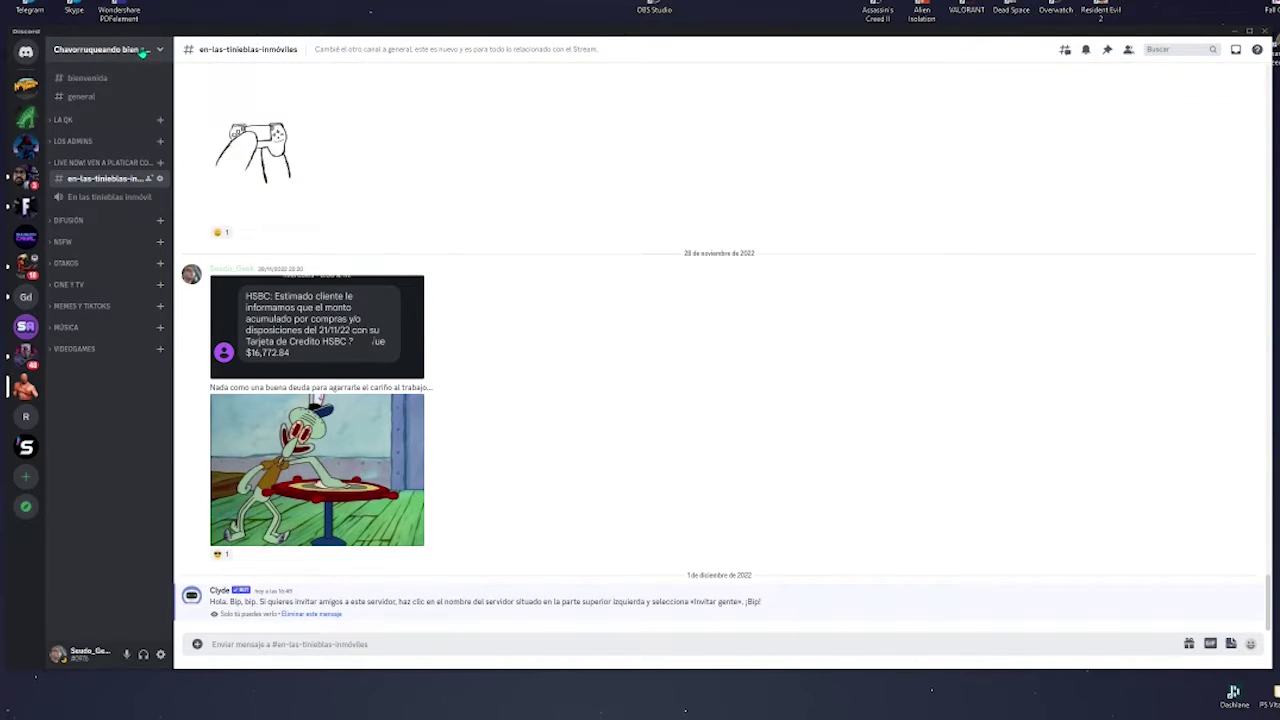
- Open the roles page of the server settings, look at the Twitch Subscriber role's display settings, and return to the roles list
left_click(160, 50)
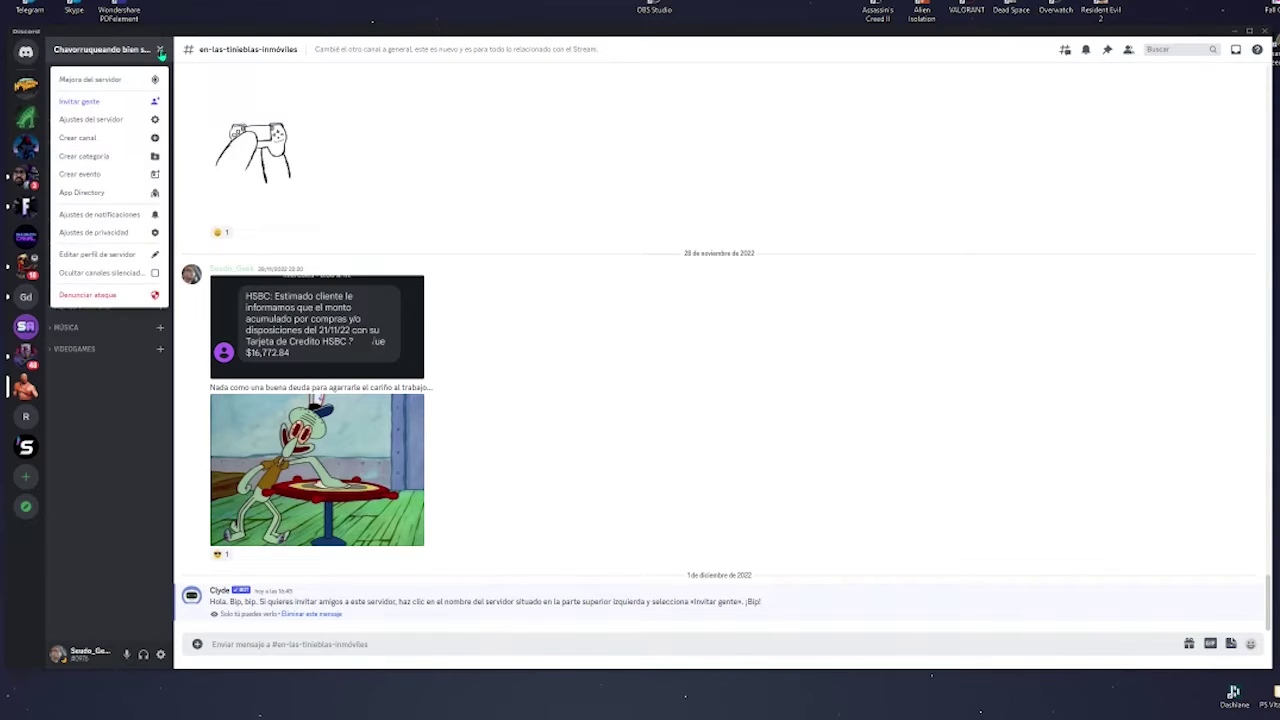
left_click(119, 119)
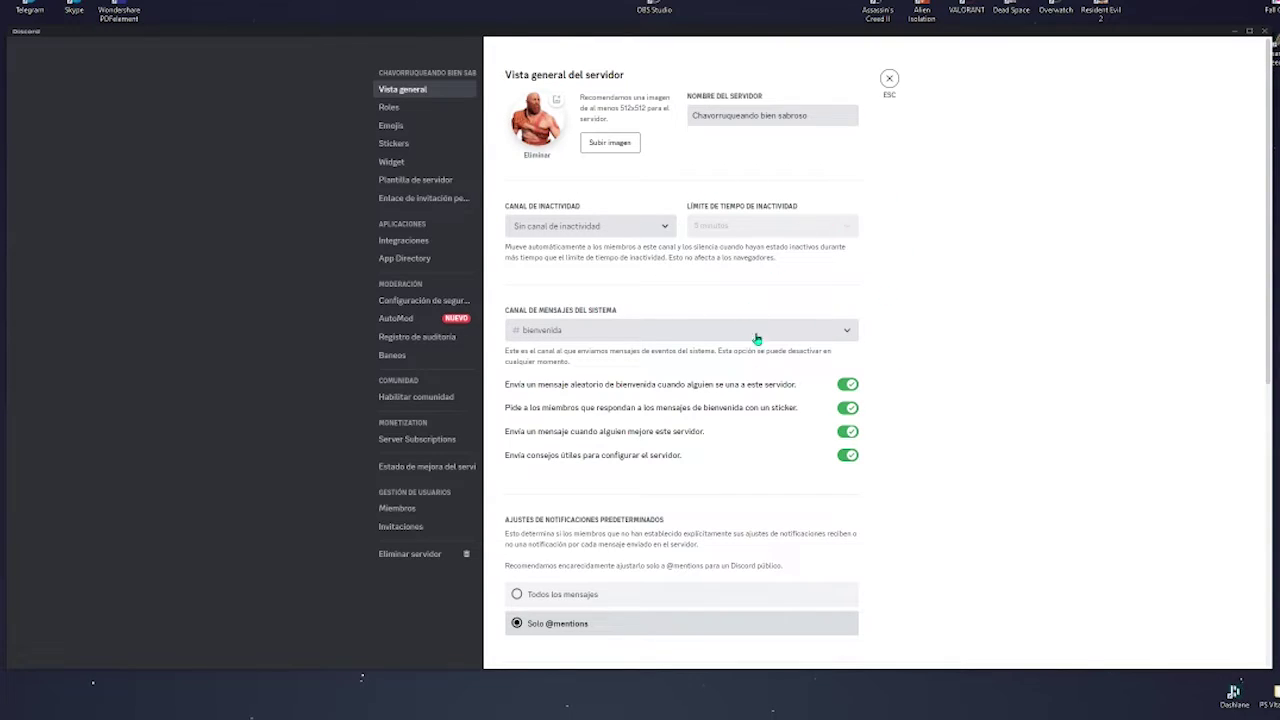
left_click(400, 111)
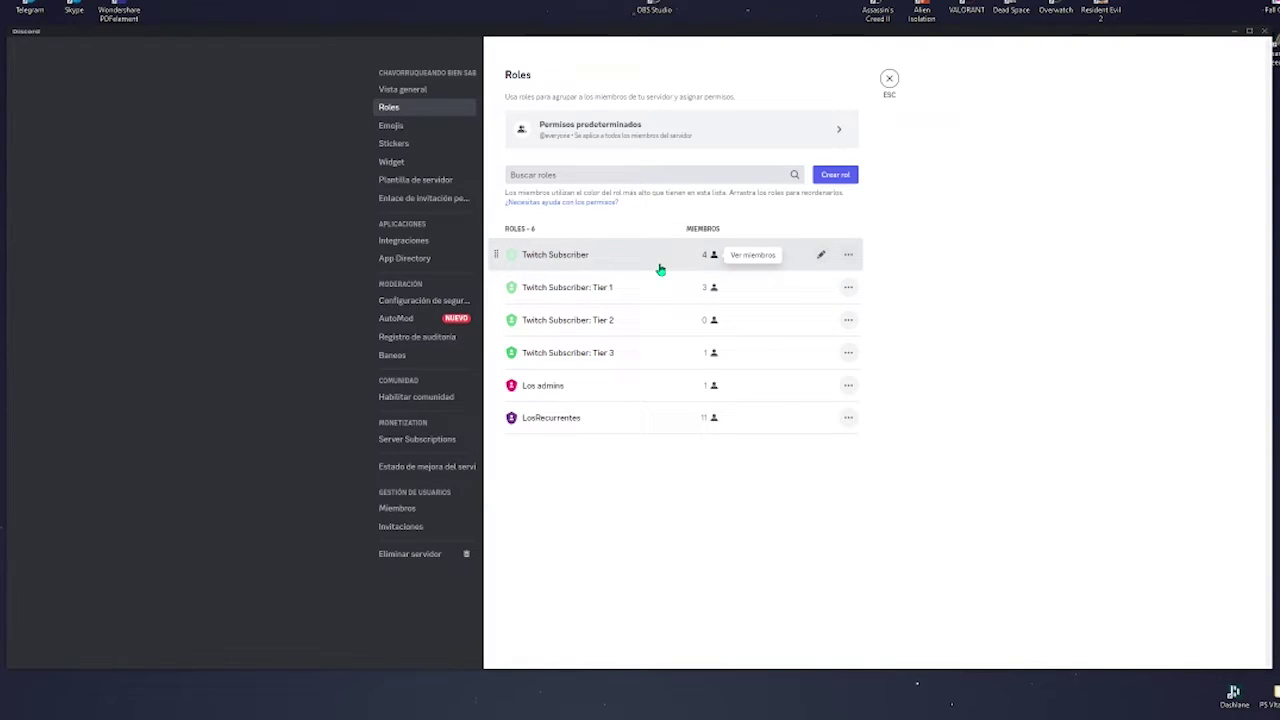
left_click(822, 256)
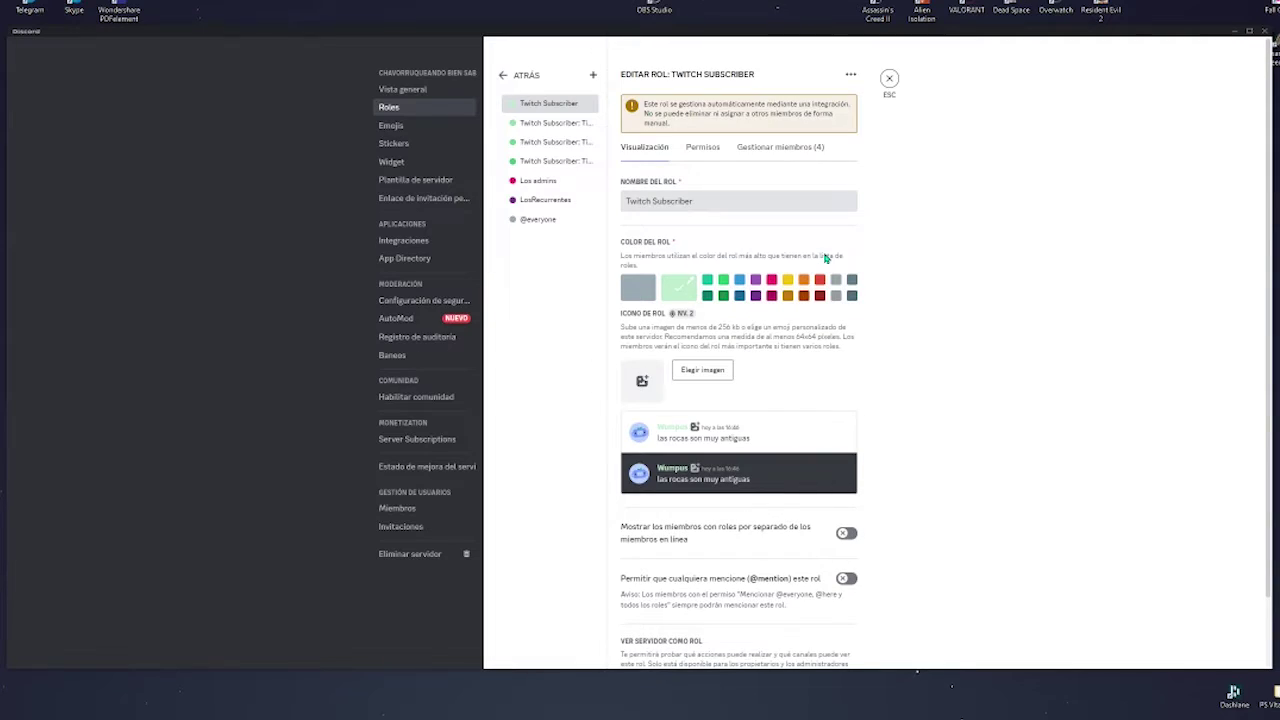
left_click(511, 78)
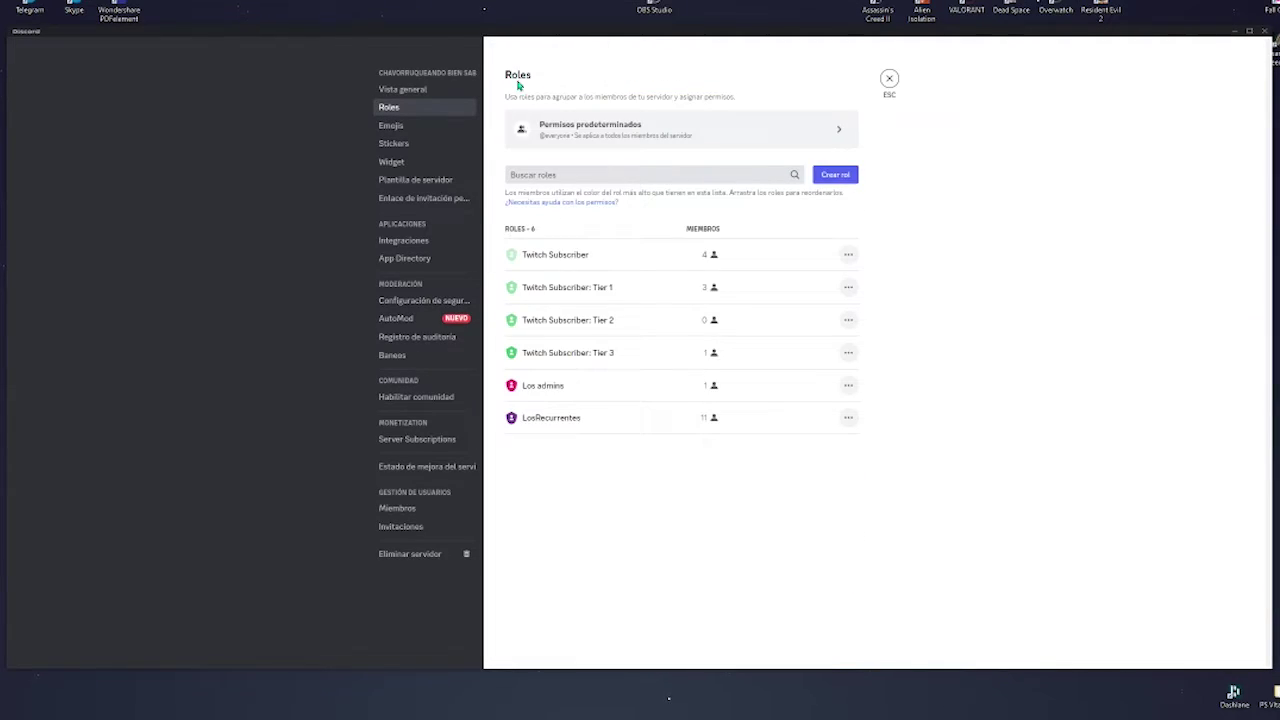
left_click(612, 127)
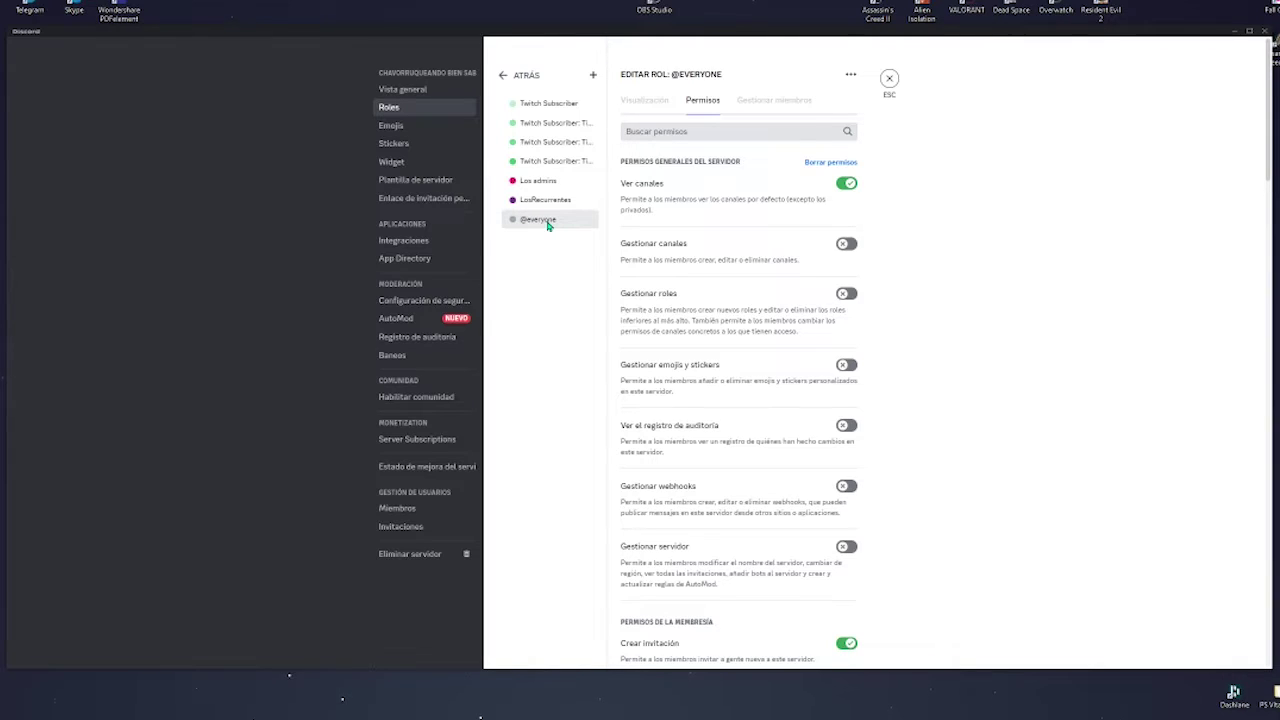
scroll(890, 195, "down", 4)
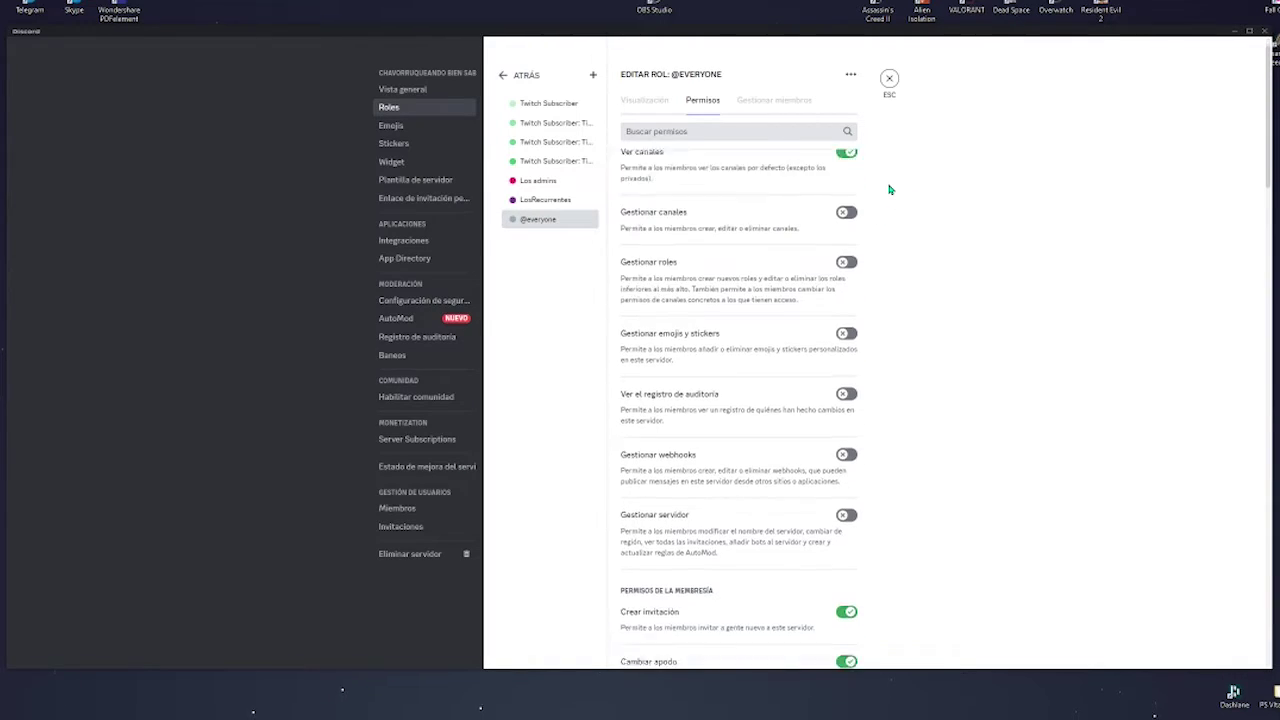
scroll(890, 210, "down", 15)
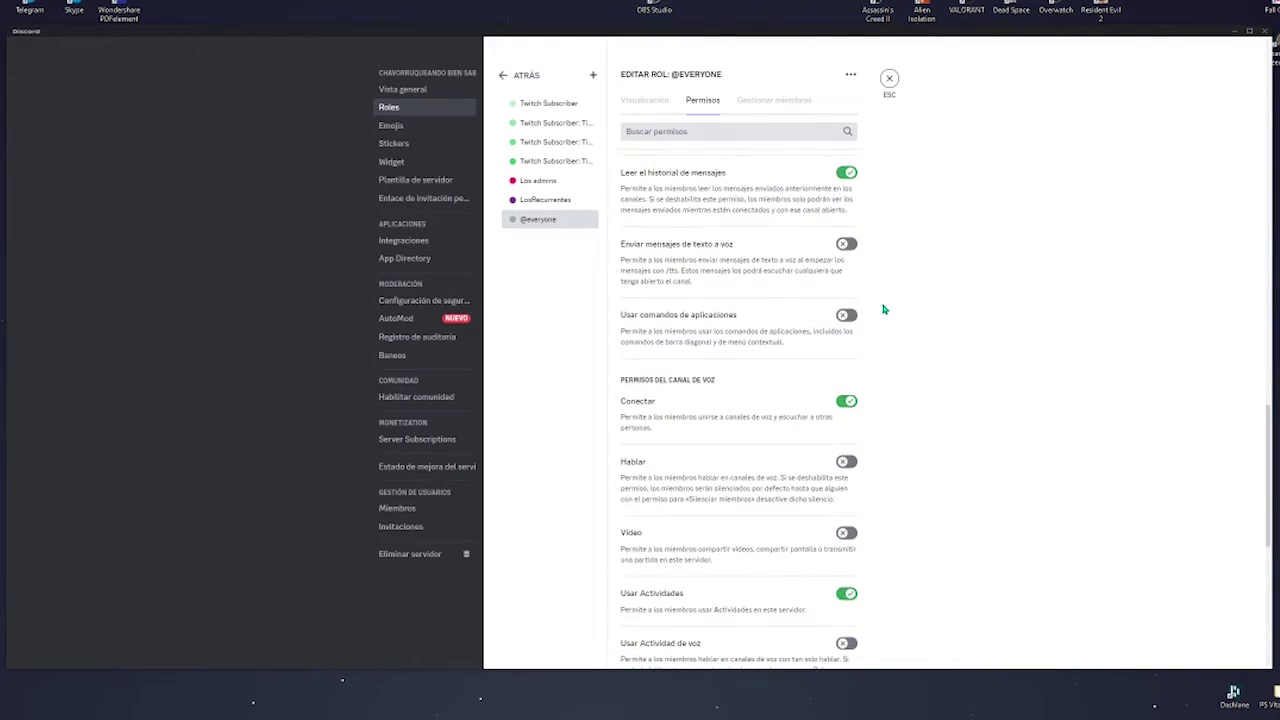
scroll(884, 310, "down", 2)
scroll(883, 309, "up", 15)
scroll(883, 309, "up", 5)
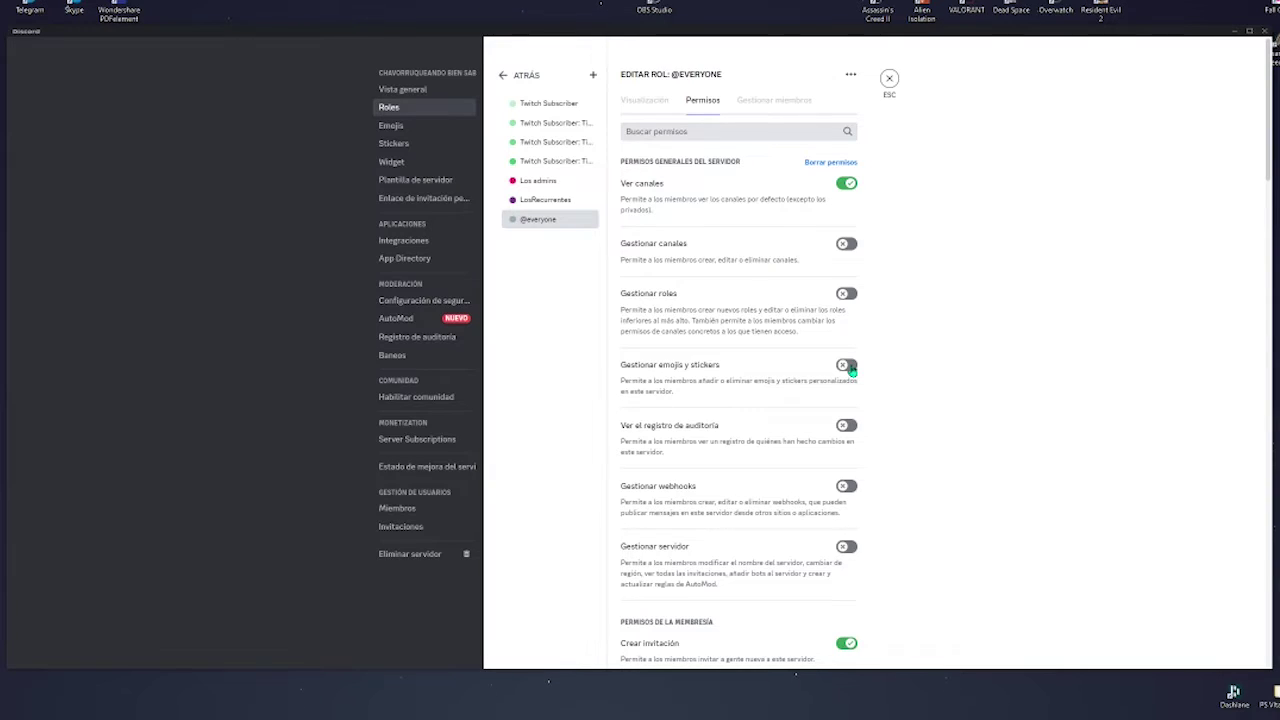
scroll(900, 391, "down", 2)
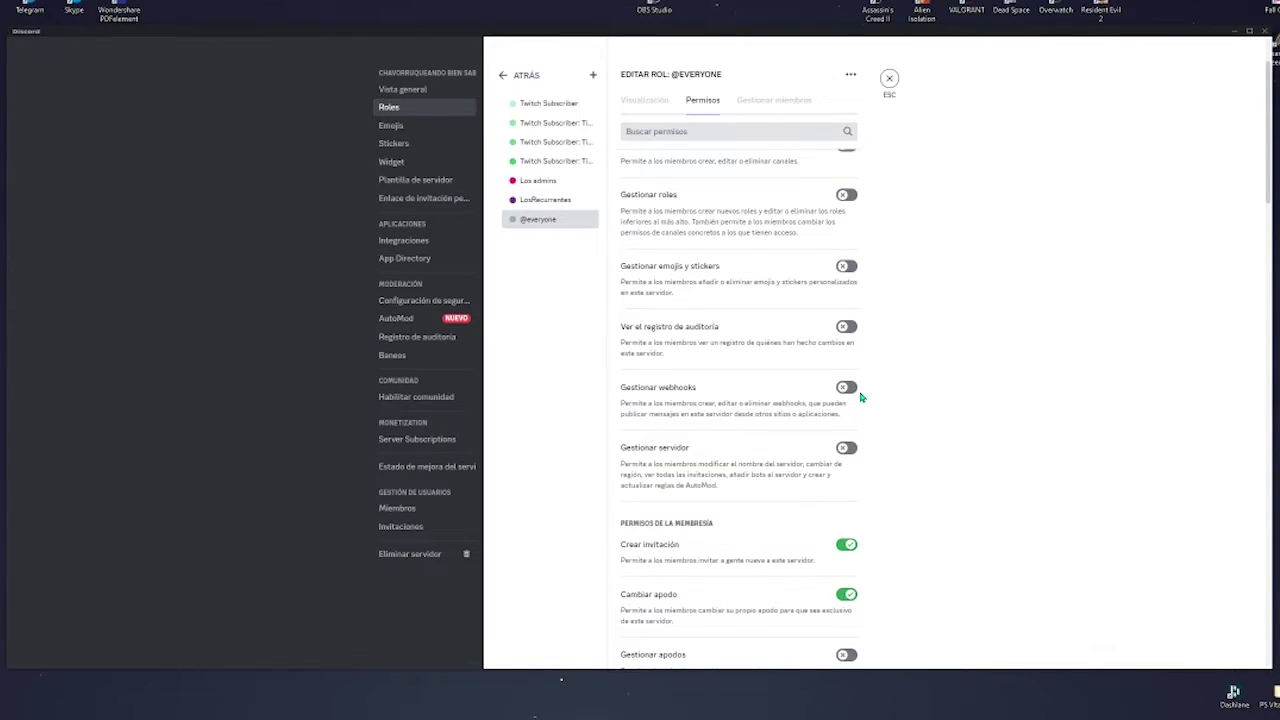
scroll(860, 397, "down", 2)
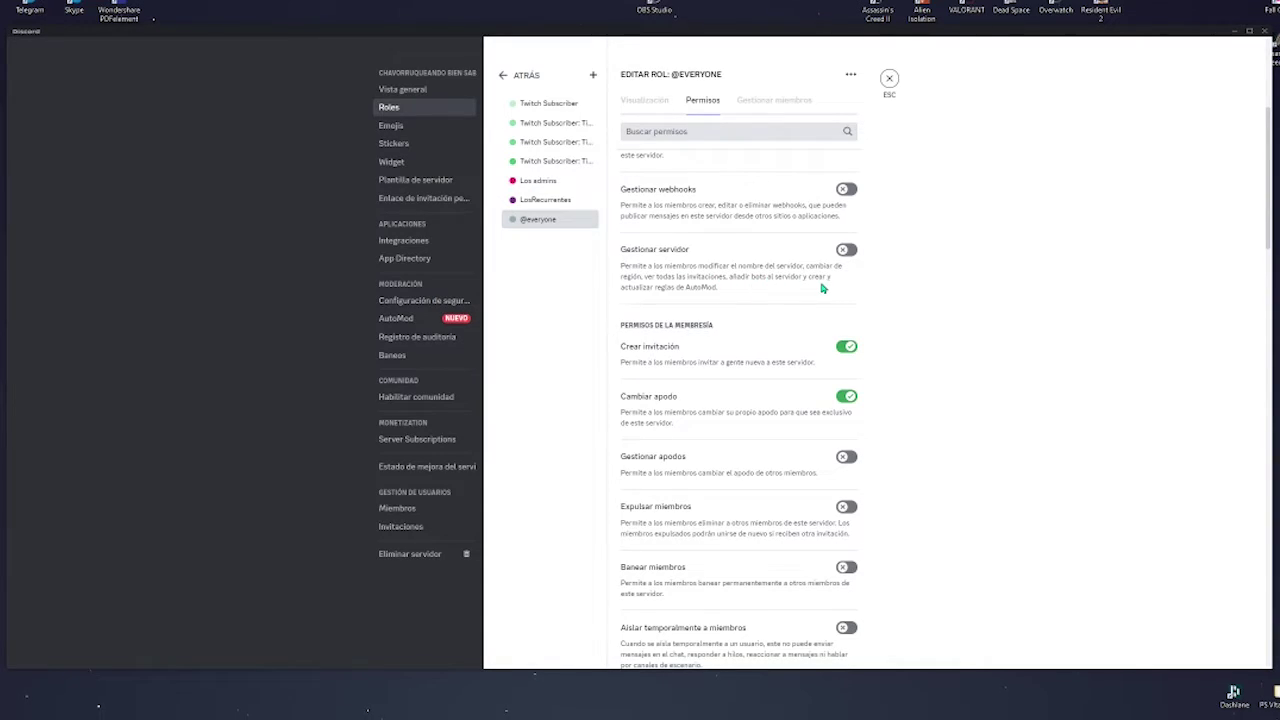
scroll(718, 363, "down", 2)
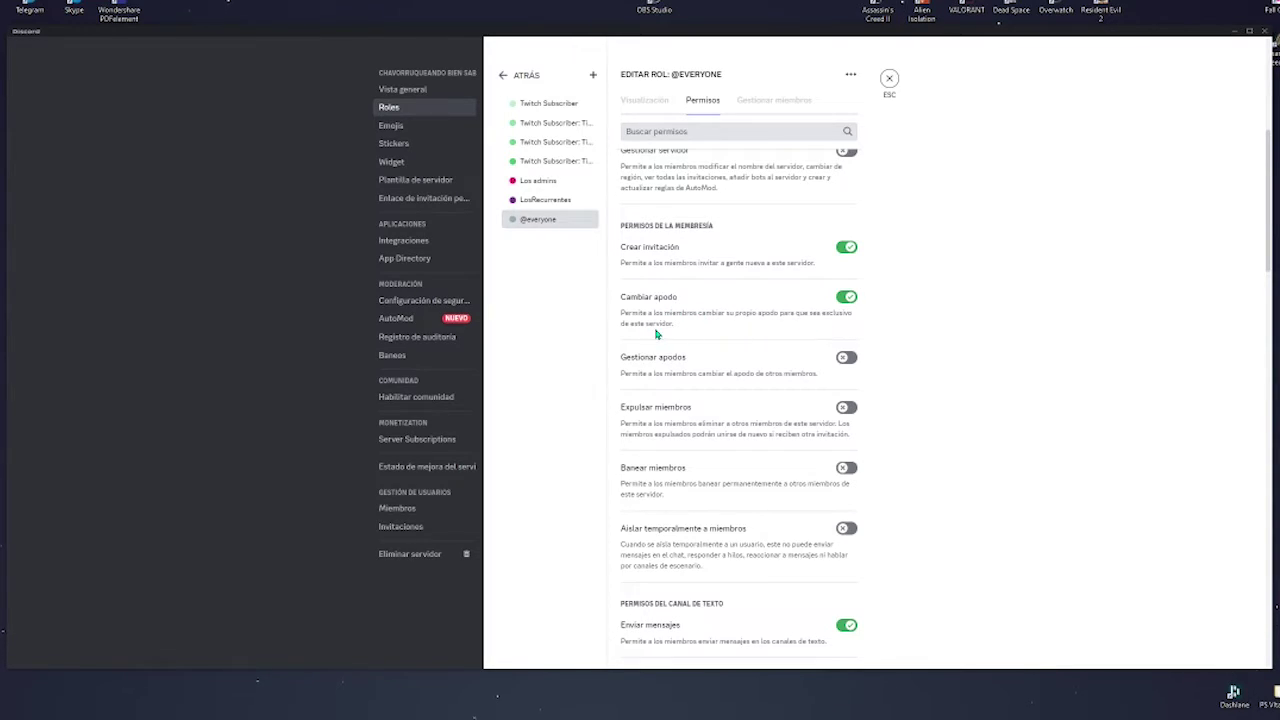
scroll(903, 376, "down", 2)
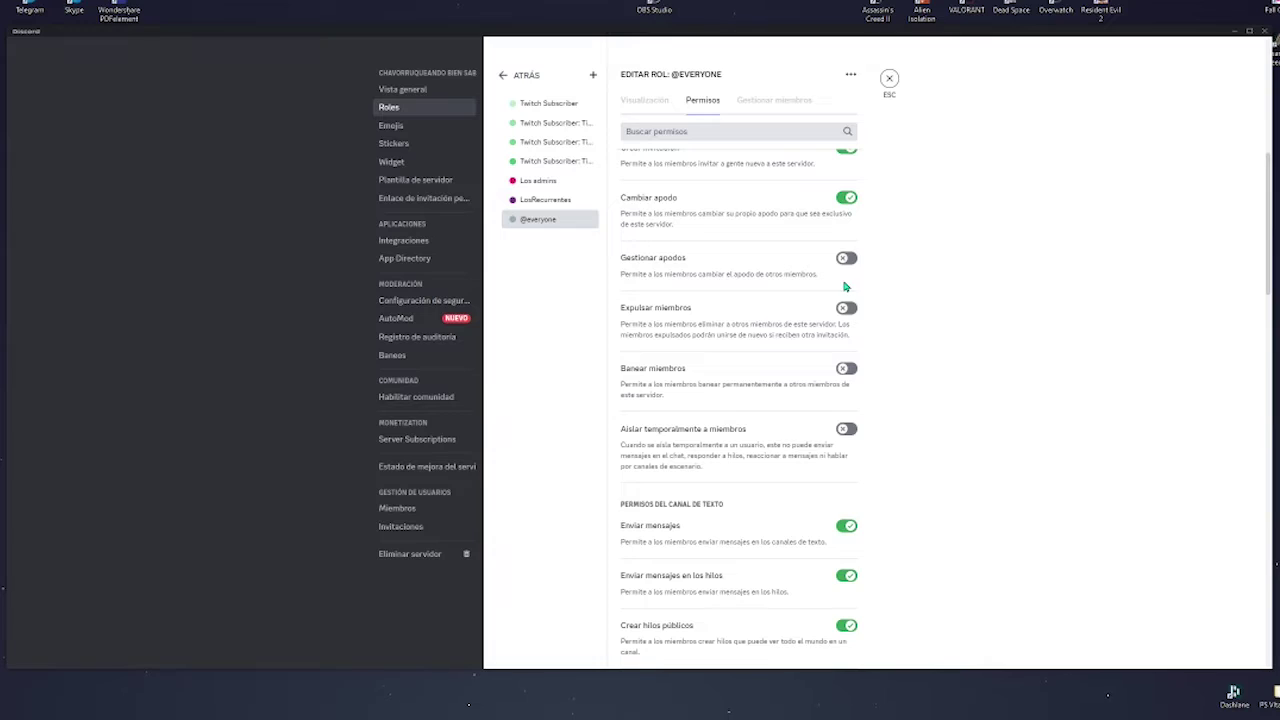
scroll(704, 340, "down", 2)
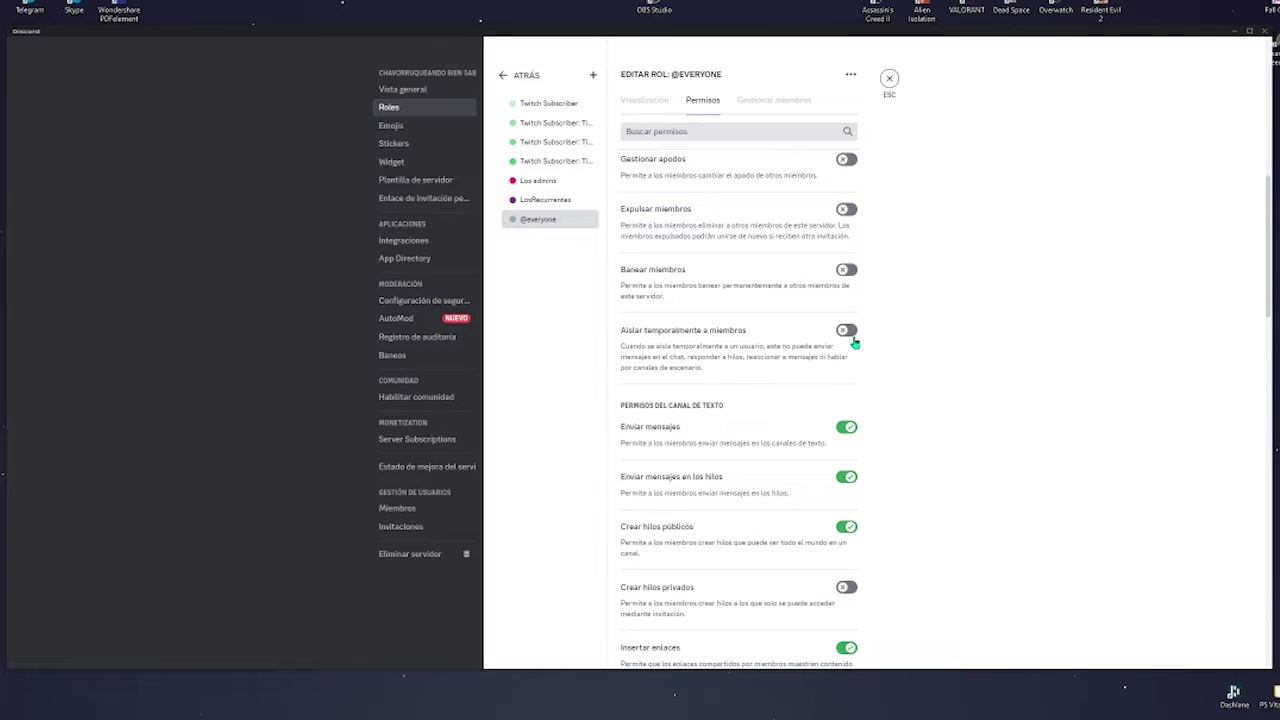
scroll(855, 342, "down", 2)
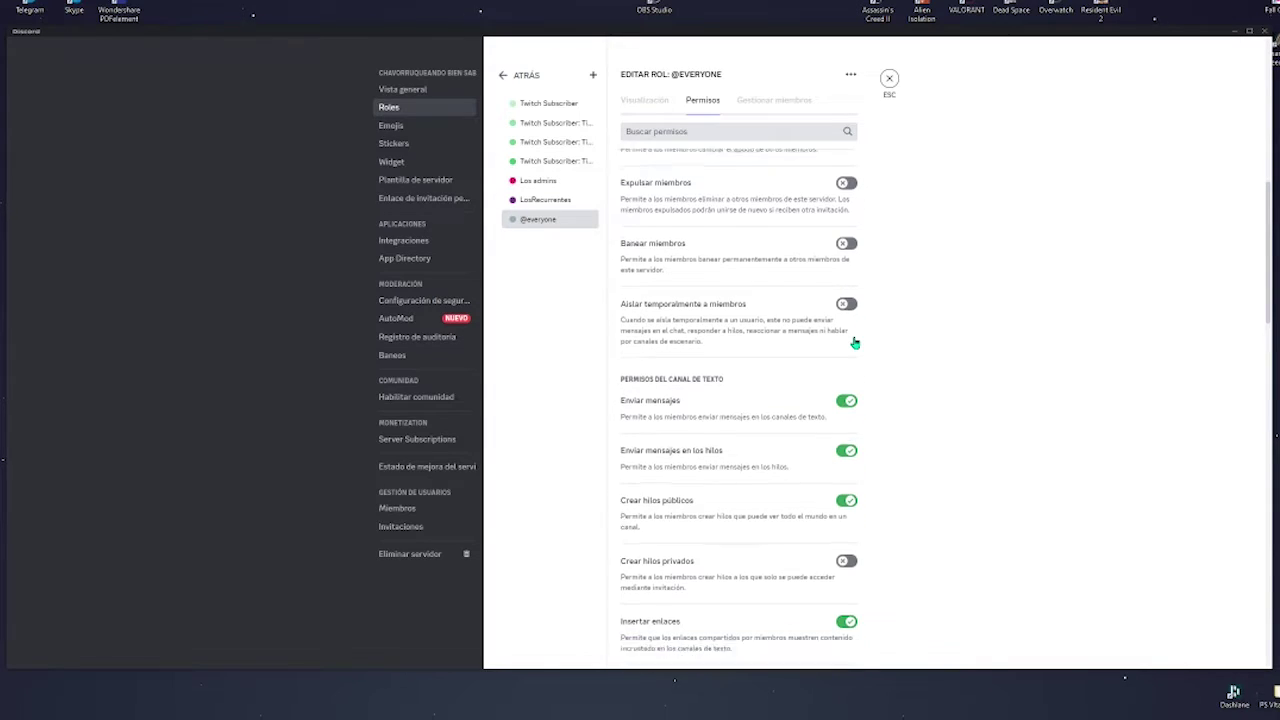
scroll(900, 335, "down", 3)
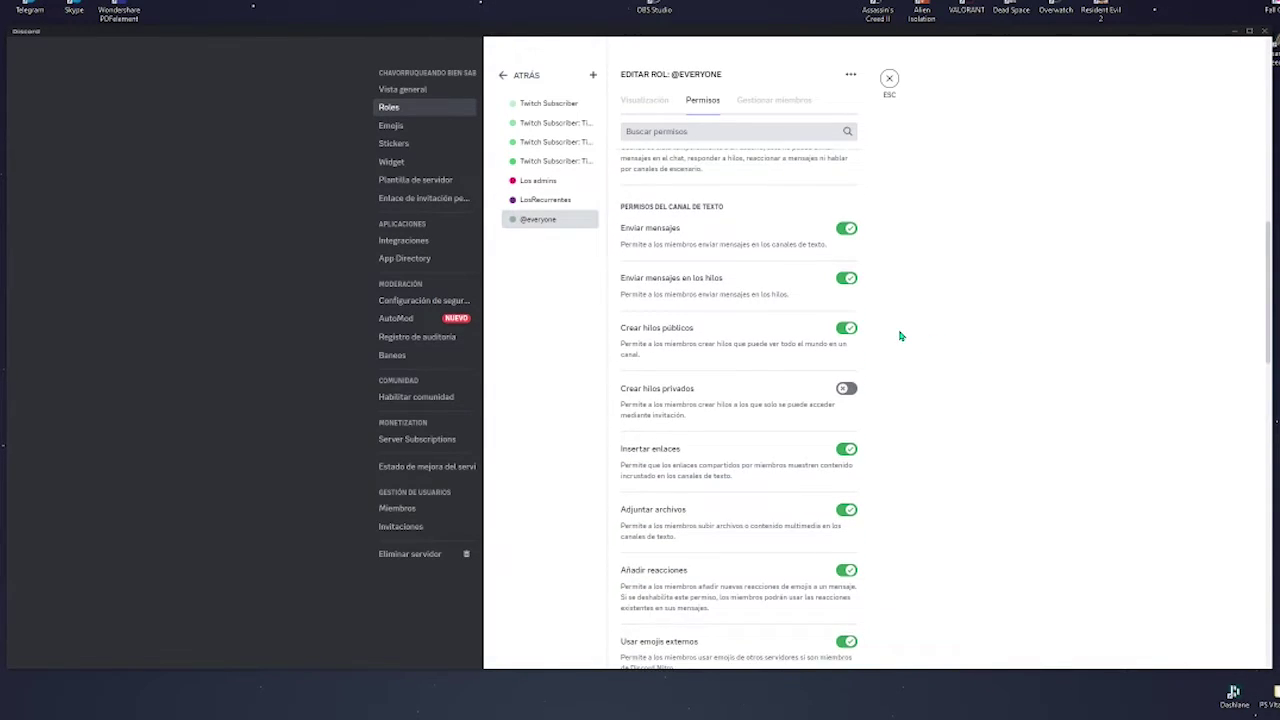
scroll(900, 320, "up", 1)
scroll(798, 428, "down", 1)
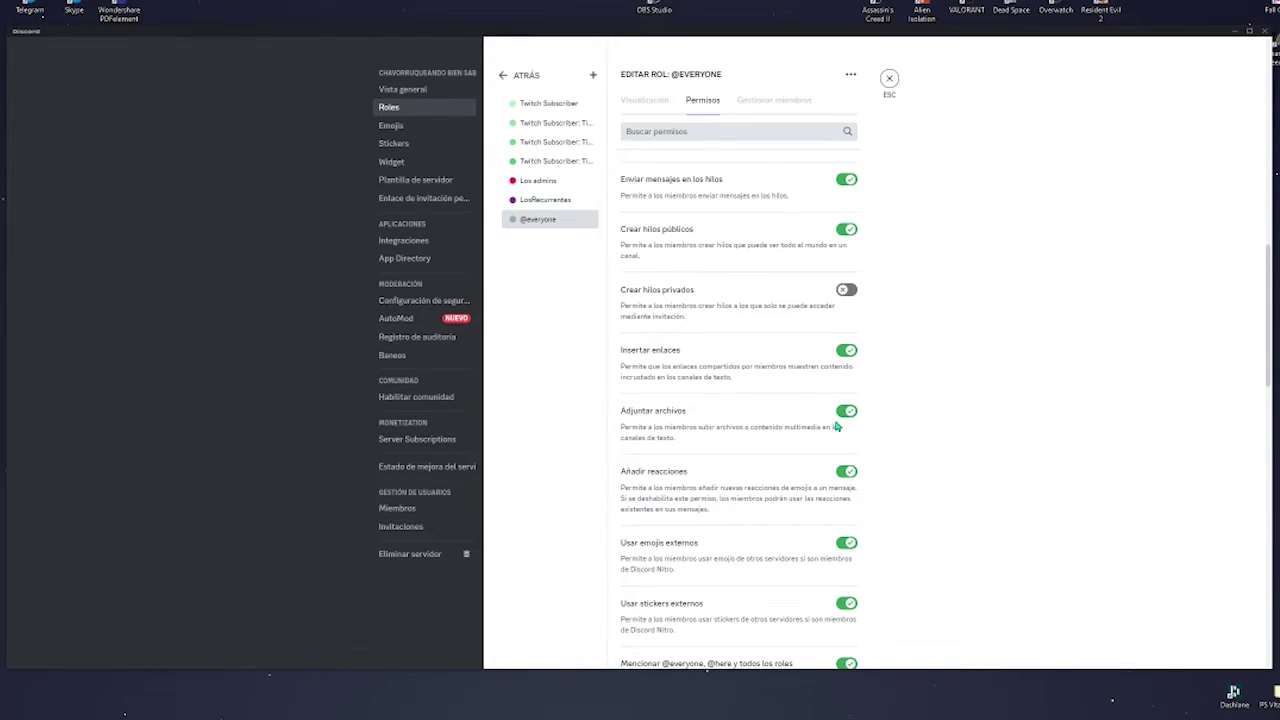
scroll(858, 445, "down", 1)
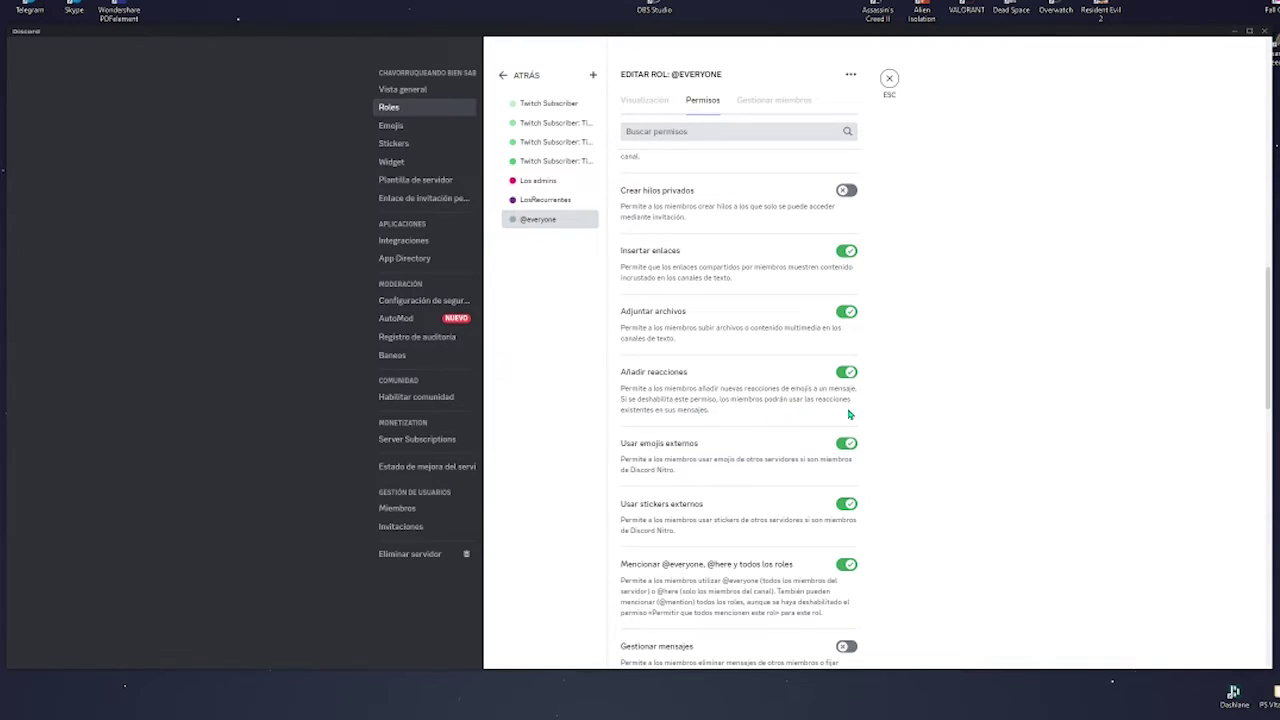
scroll(852, 420, "down", 1)
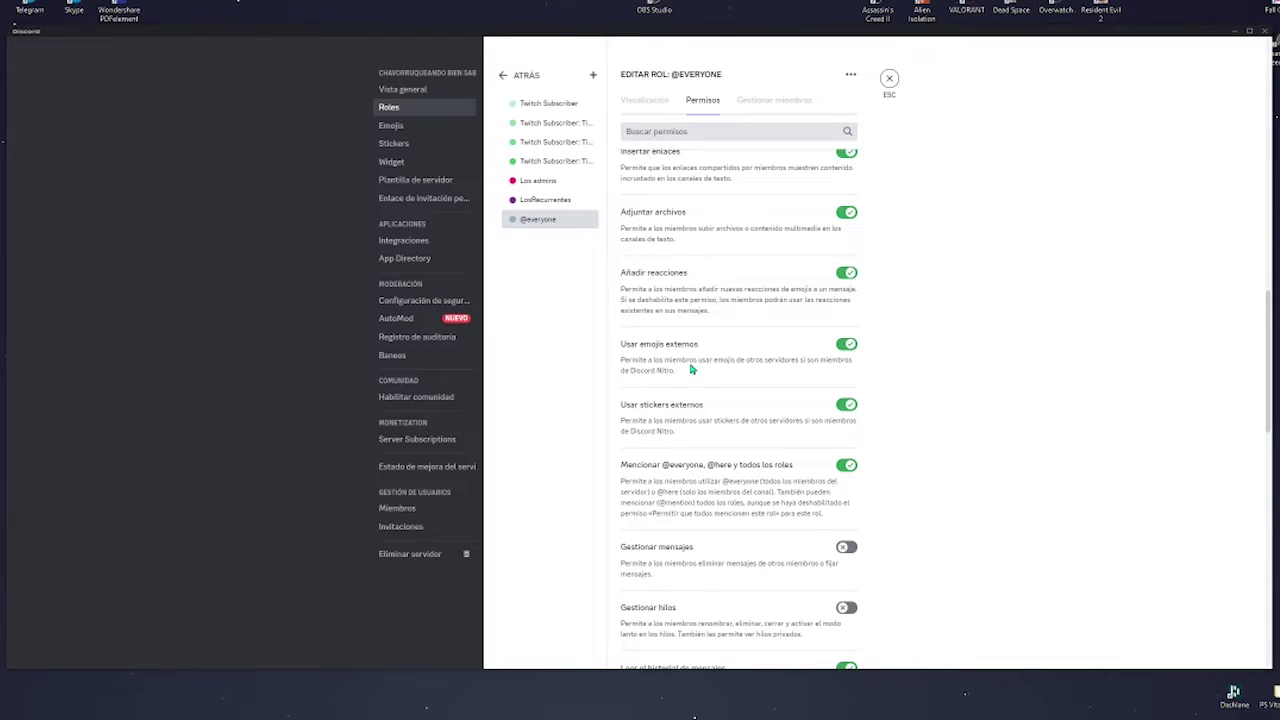
scroll(850, 378, "down", 1)
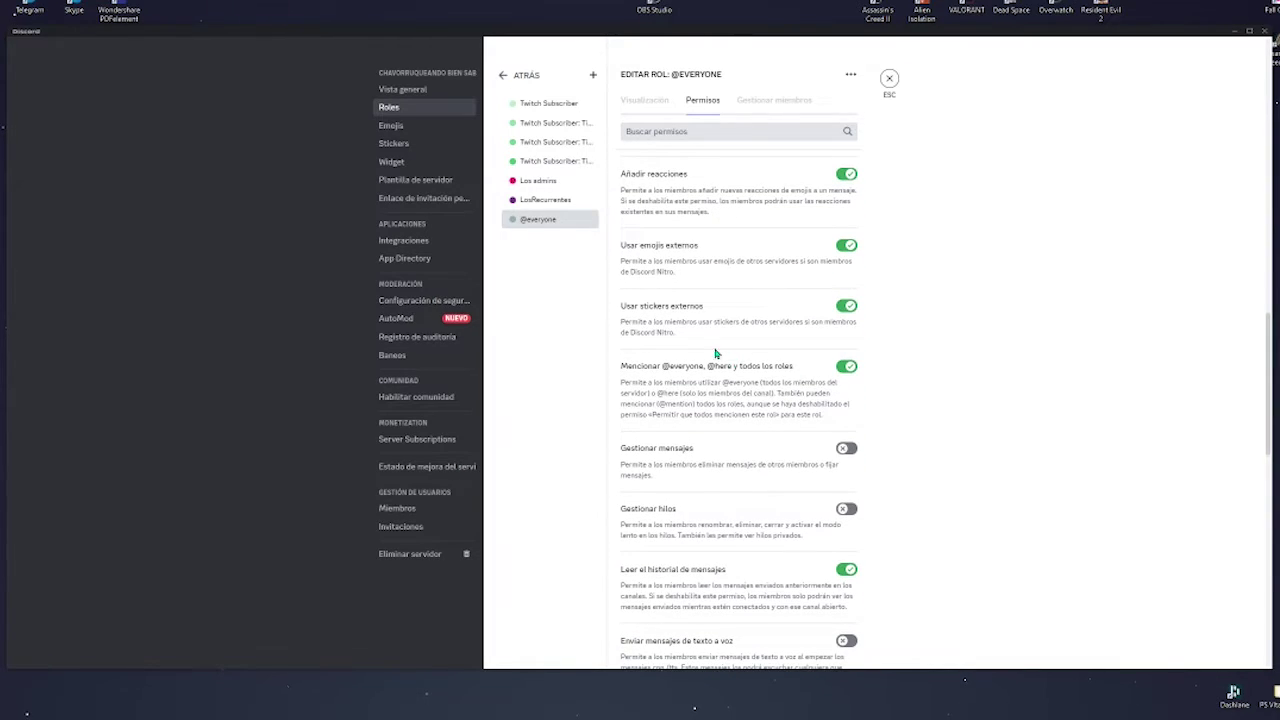
scroll(862, 350, "down", 1)
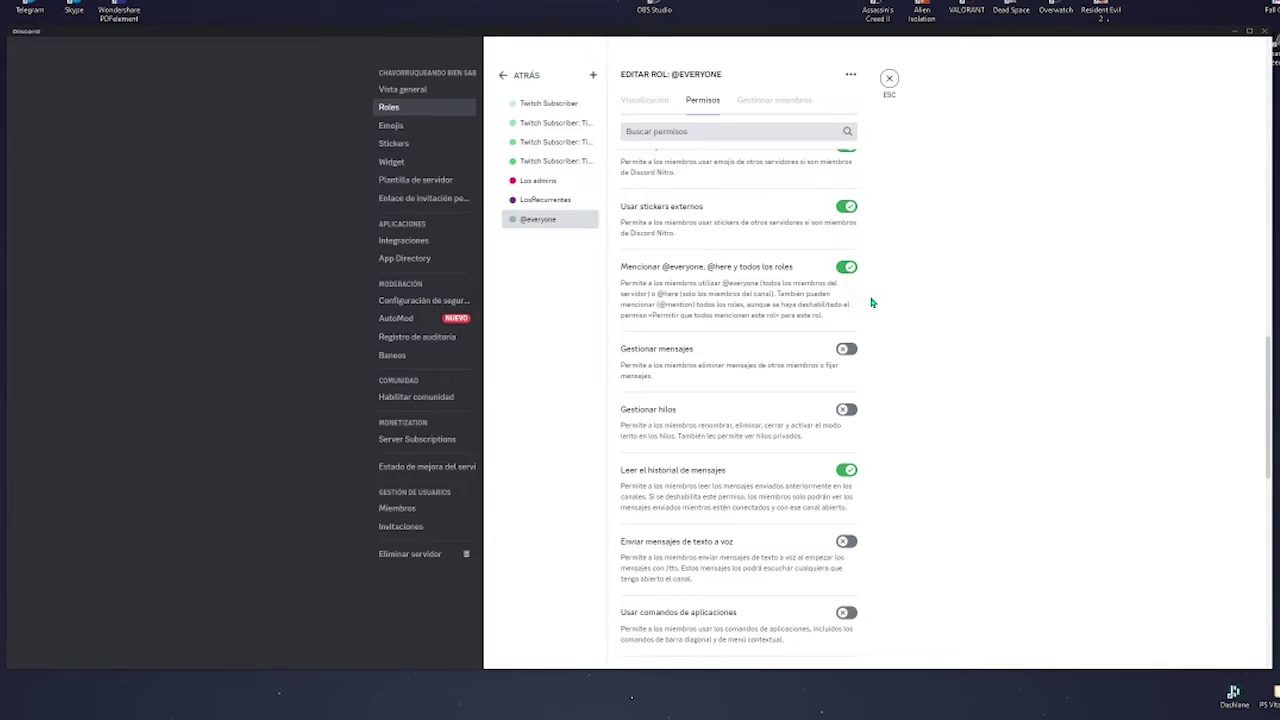
scroll(678, 350, "down", 2)
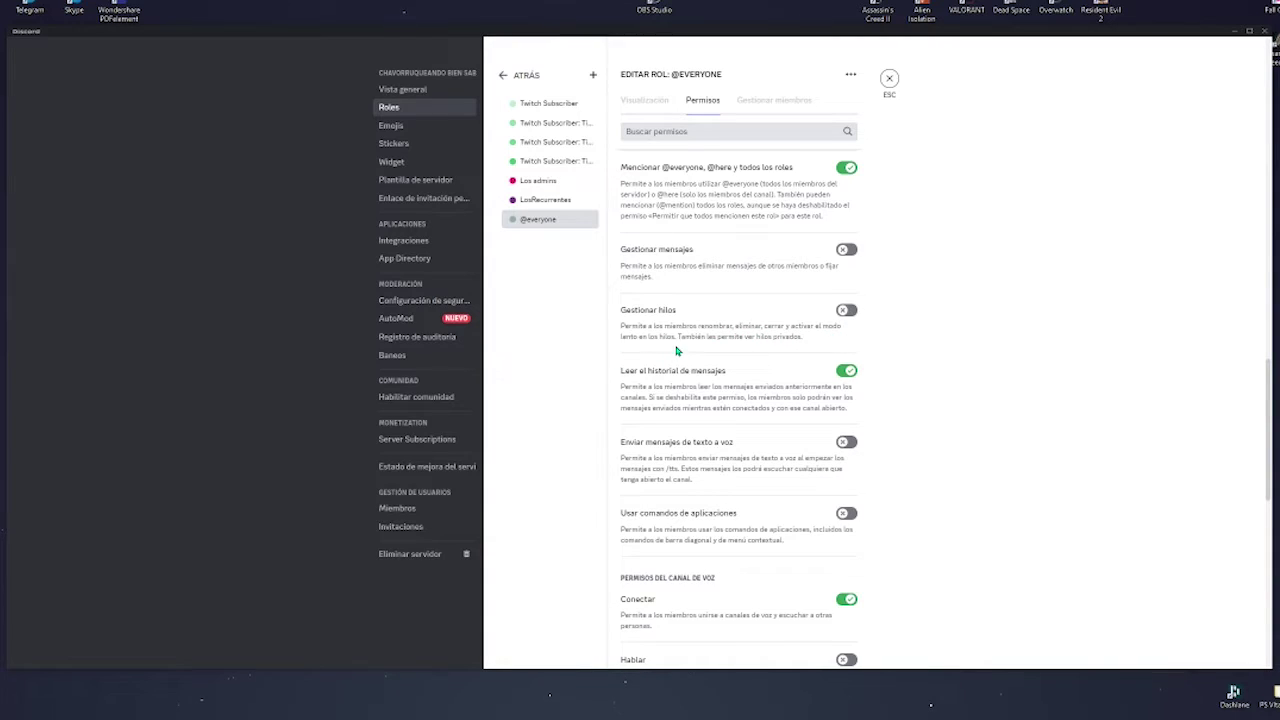
scroll(688, 382, "down", 2)
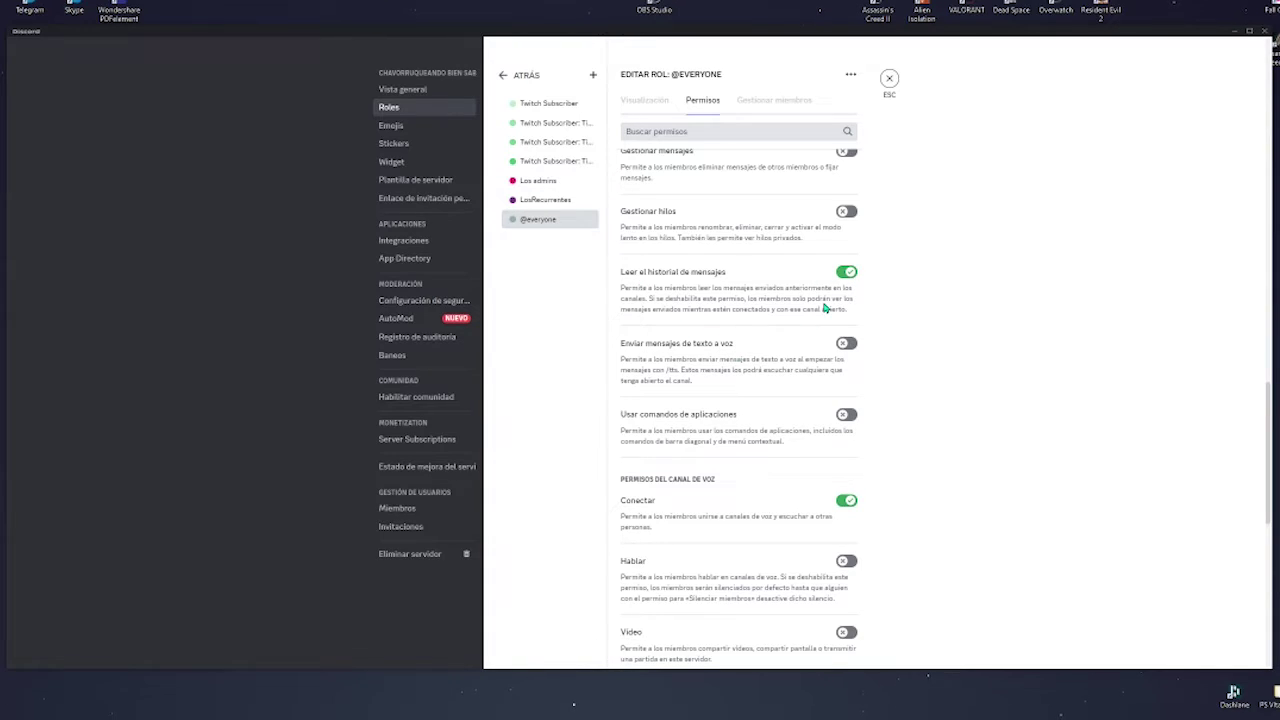
scroll(838, 360, "down", 1)
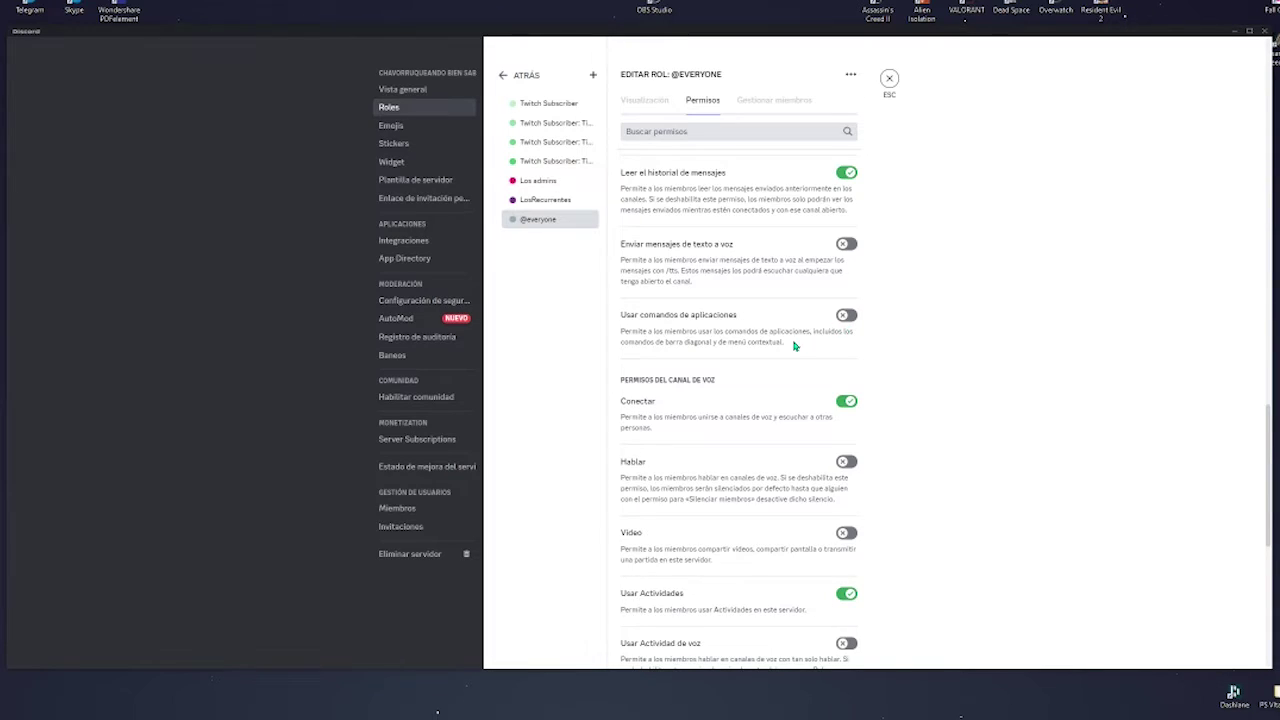
scroll(794, 343, "down", 3)
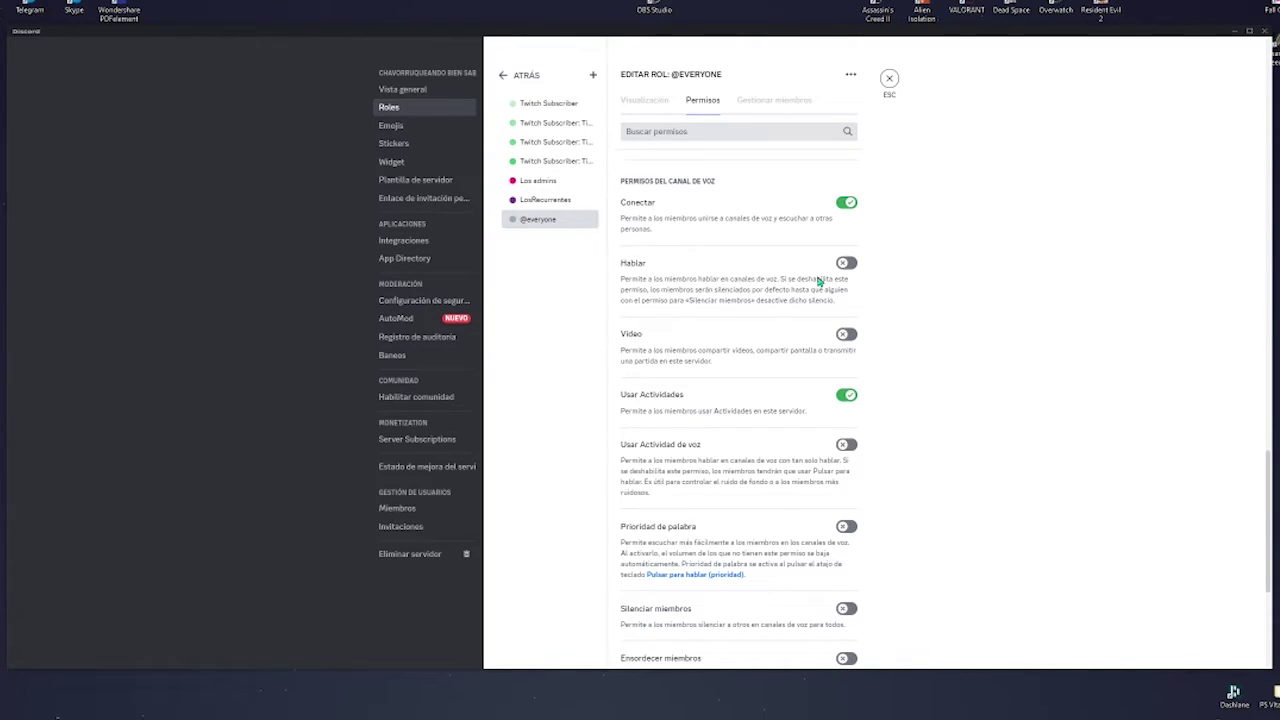
scroll(1032, 582, "down", 2)
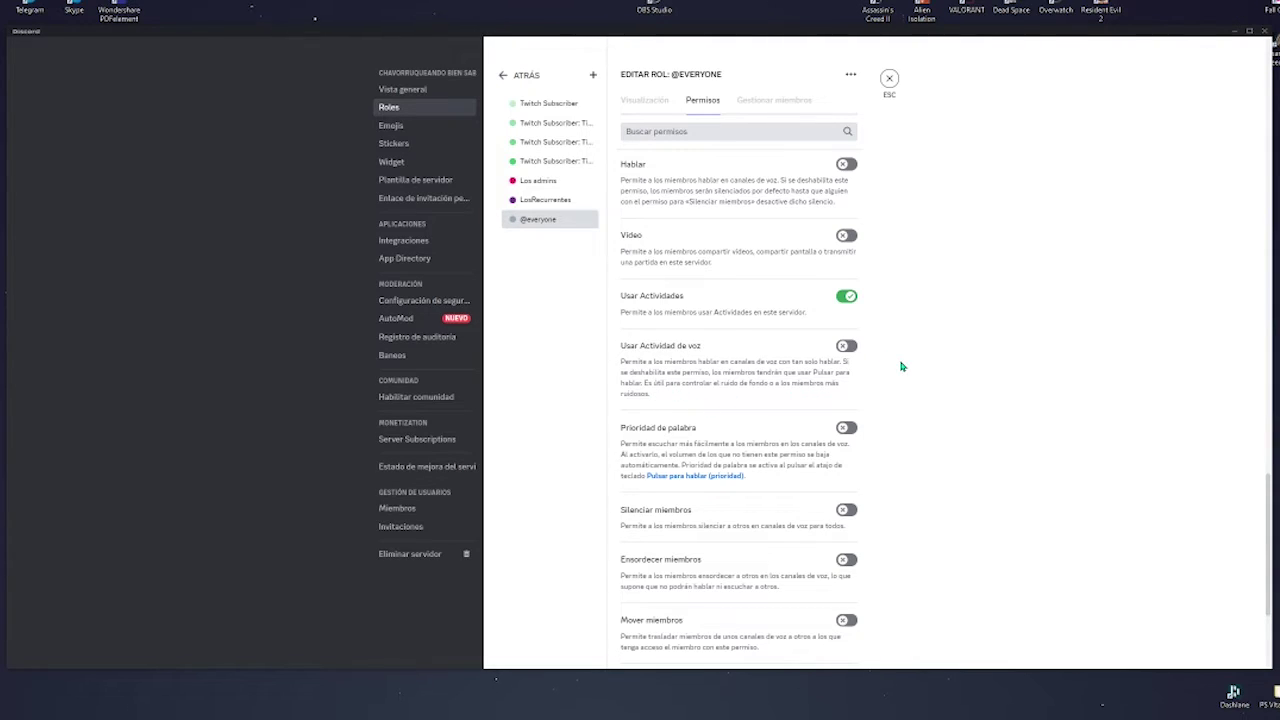
scroll(900, 367, "up", 1)
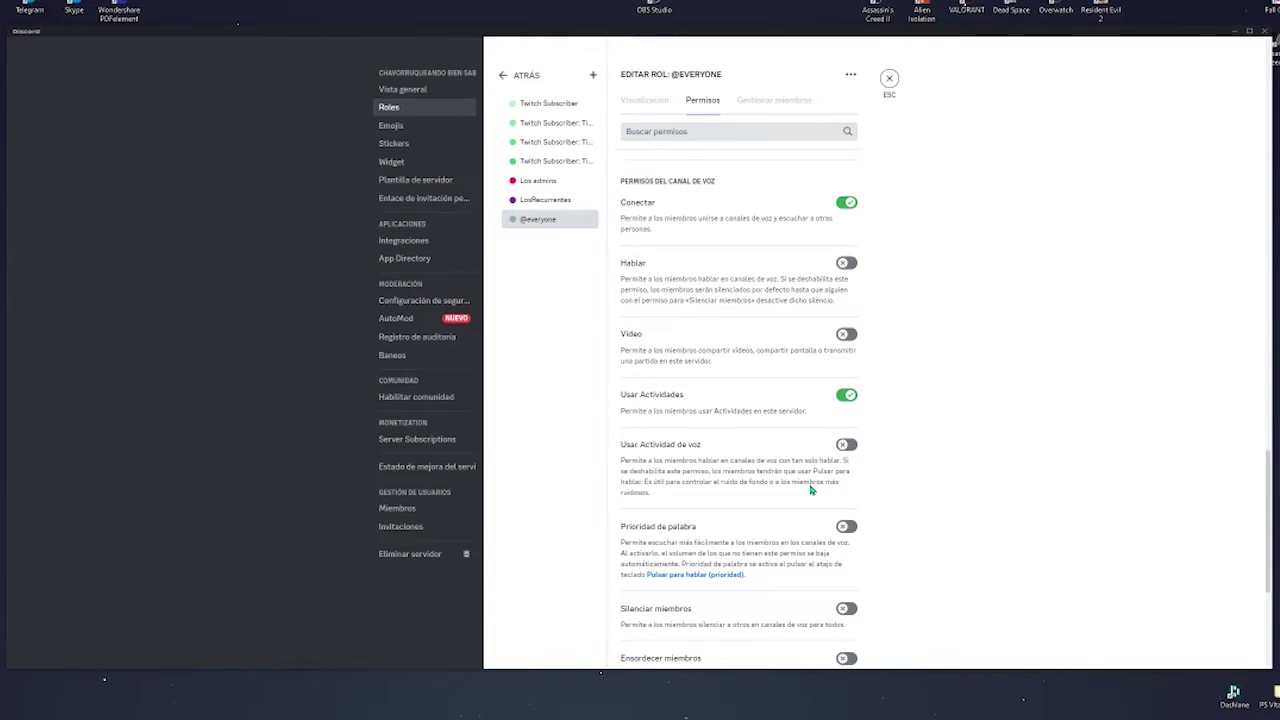
left_click(846, 446)
left_click(848, 448)
left_click(842, 446)
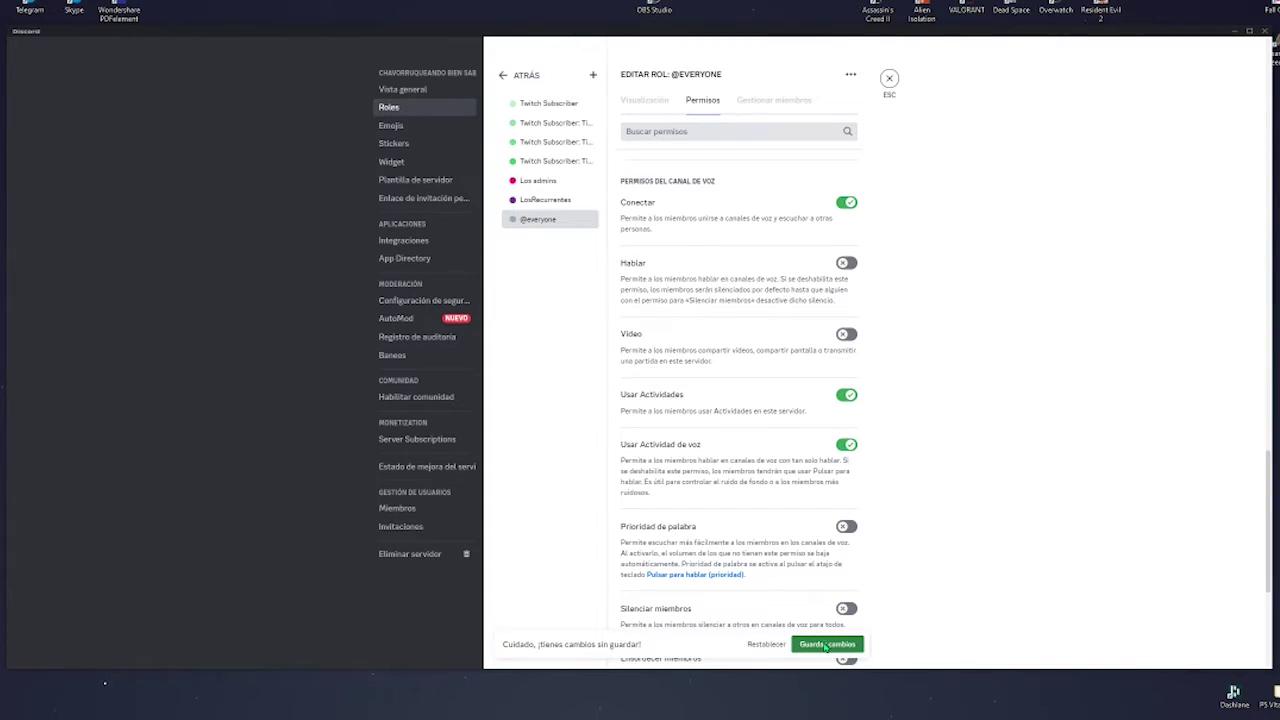
left_click(822, 646)
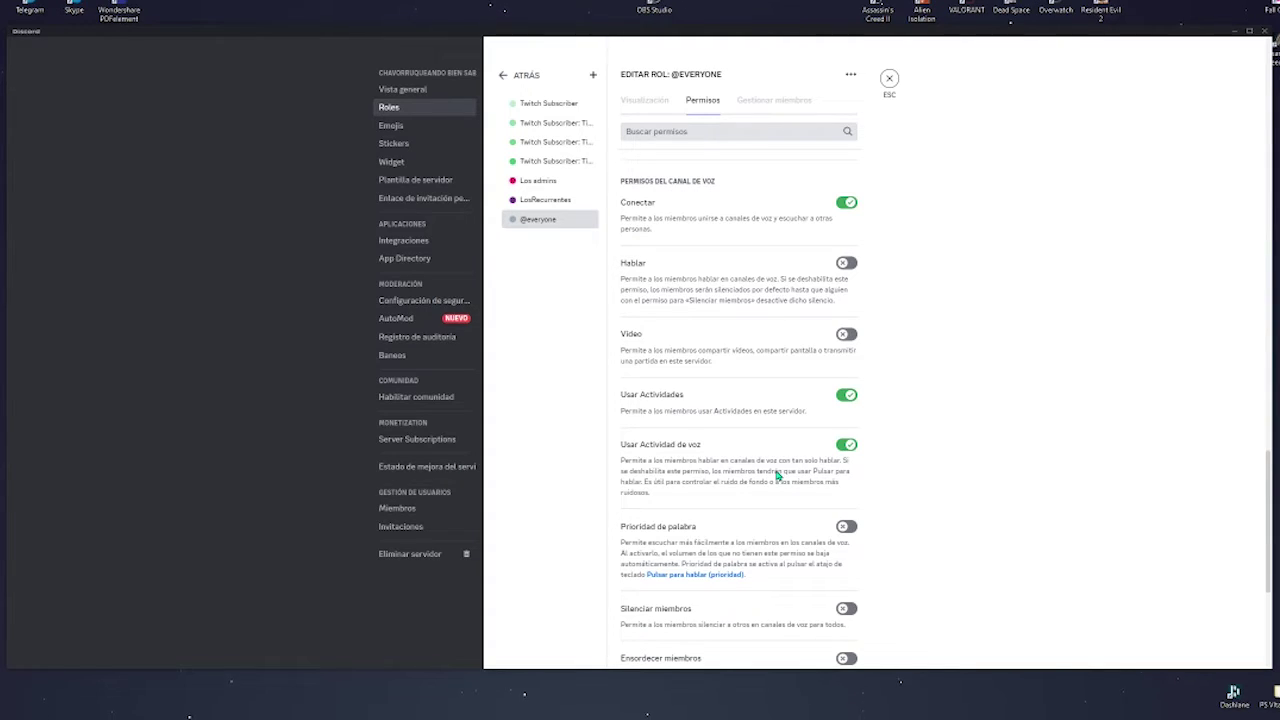
left_click(849, 449)
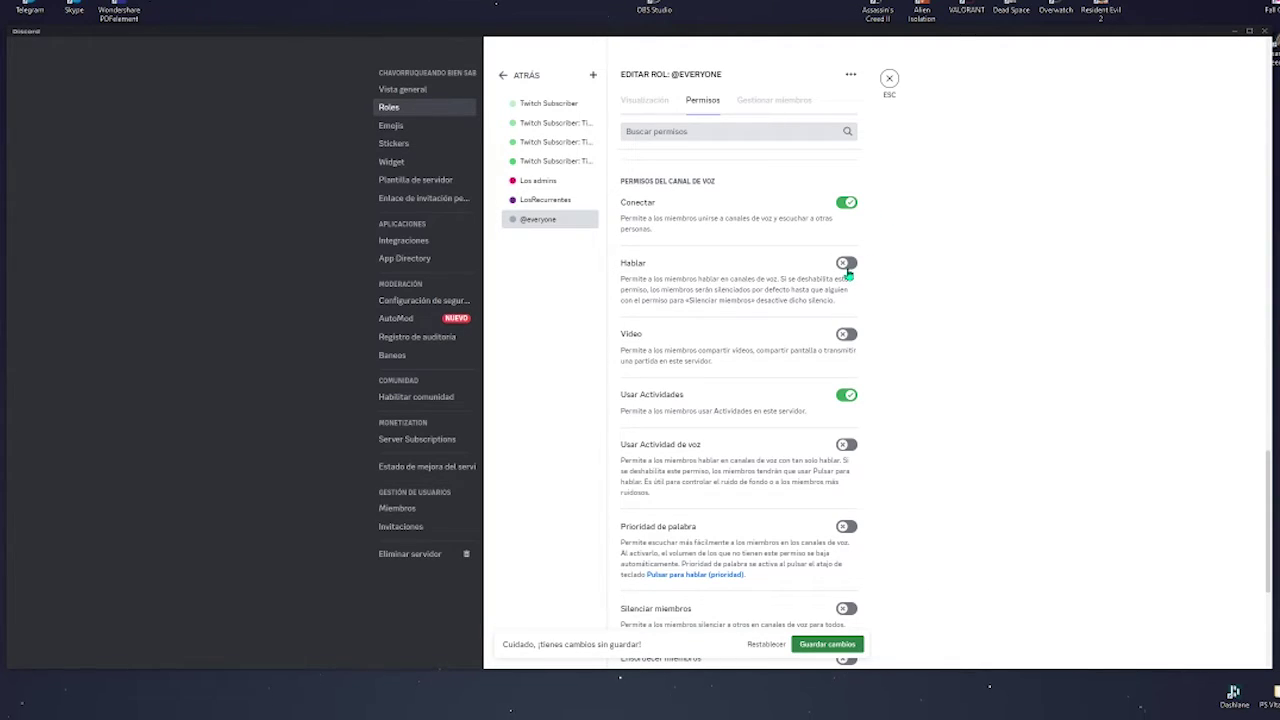
left_click(827, 644)
scroll(680, 400, "down", 2)
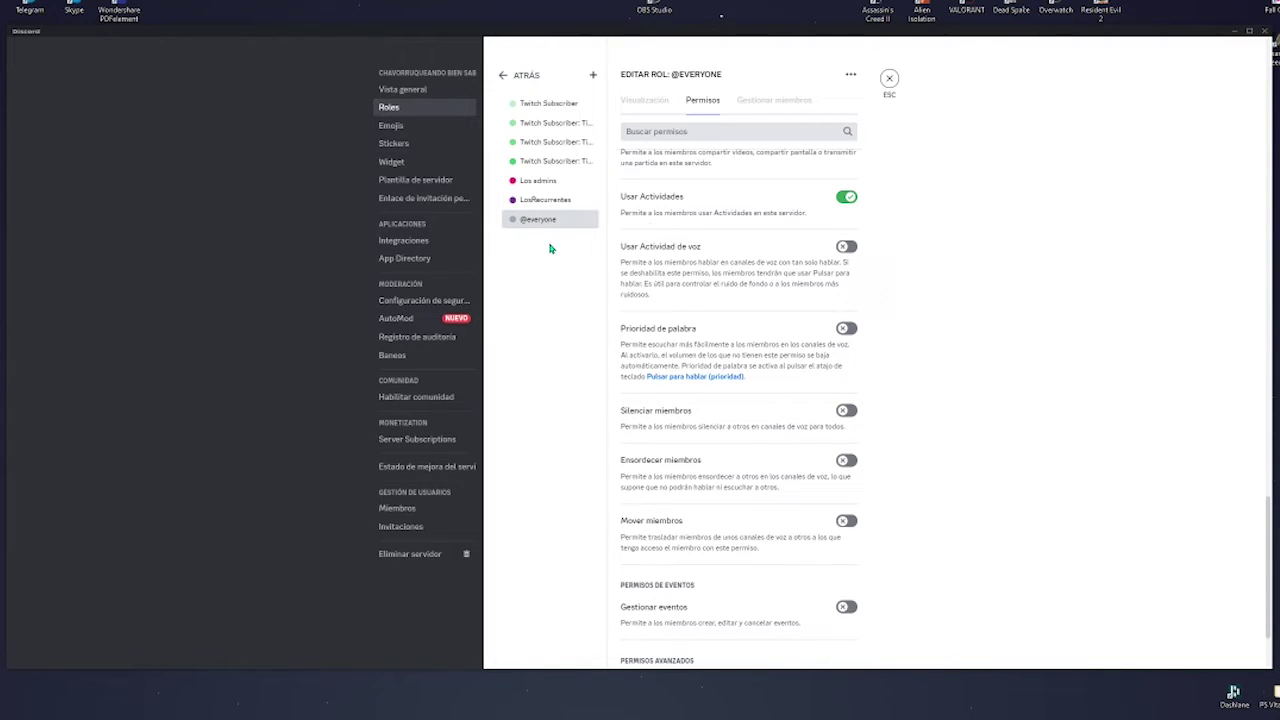
mouse_move(586, 184)
left_mouse_down()
mouse_move(608, 206)
mouse_move(571, 197)
mouse_move(571, 163)
mouse_move(575, 196)
mouse_move(554, 206)
mouse_move(564, 190)
left_mouse_up()
scroll(705, 553, "down", 2)
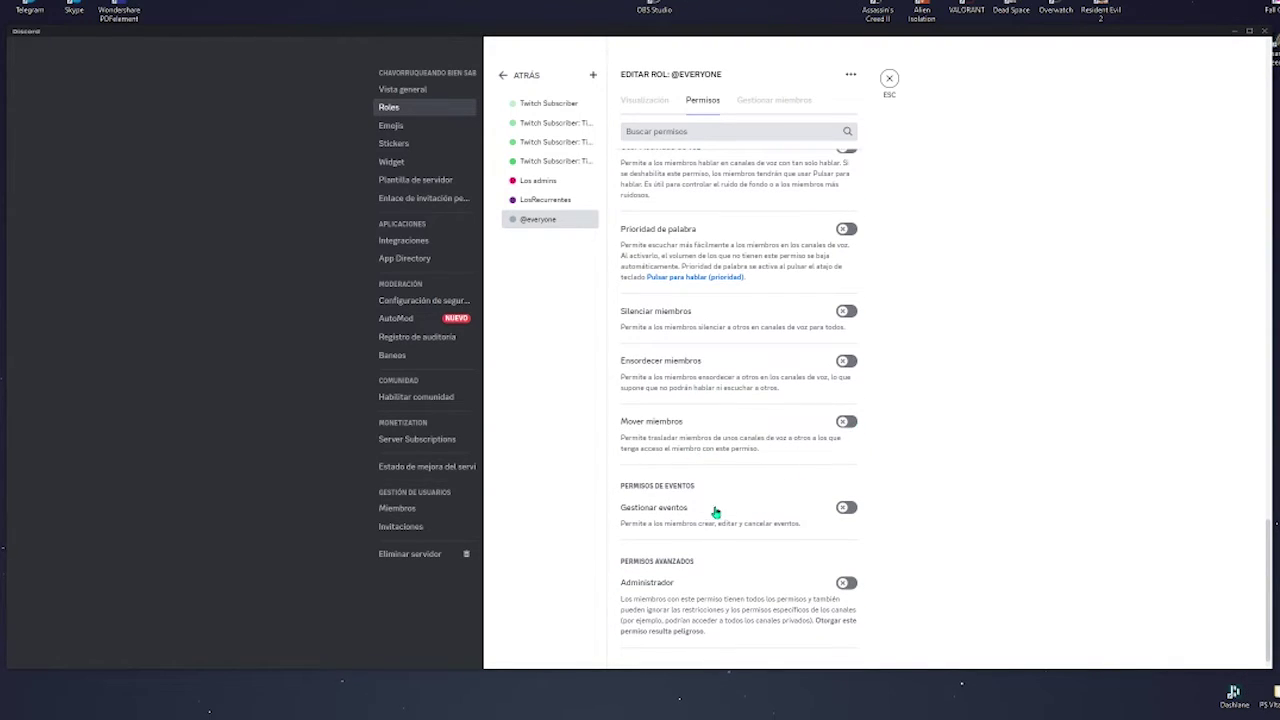
scroll(723, 511, "down", 1)
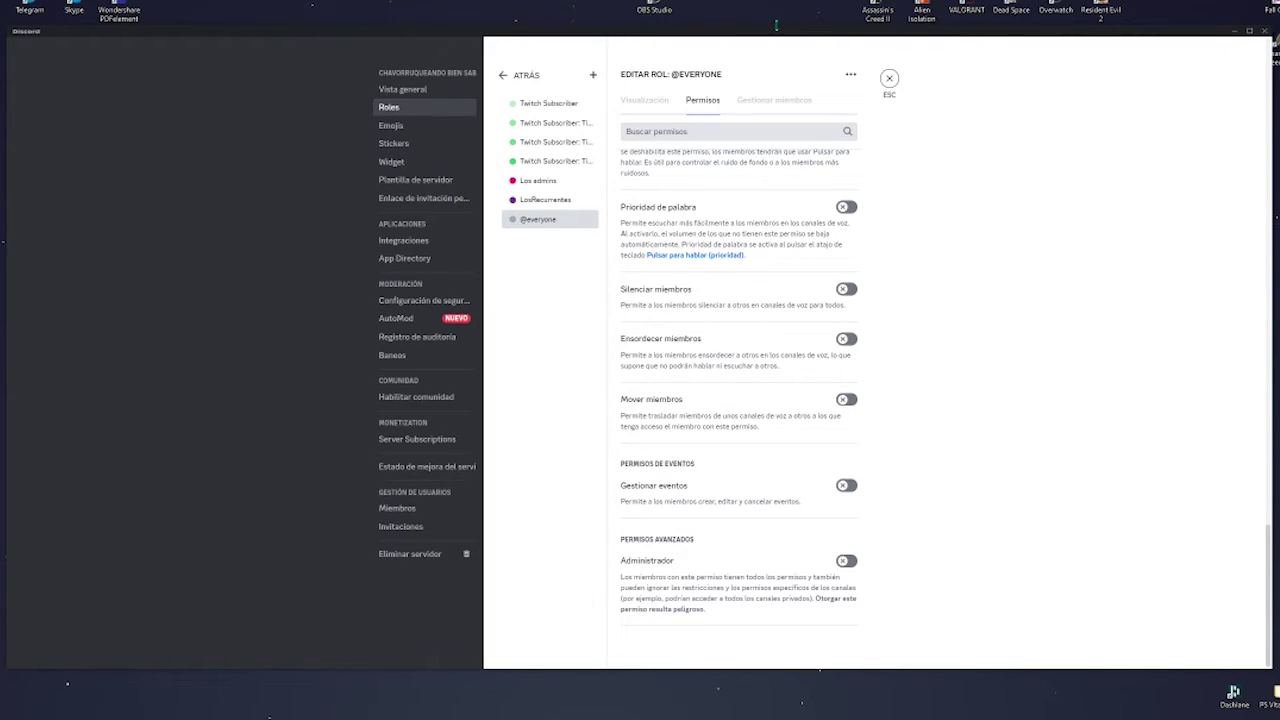
- Close the server settings and reopen them for the same server
left_click(889, 79)
left_click(100, 49)
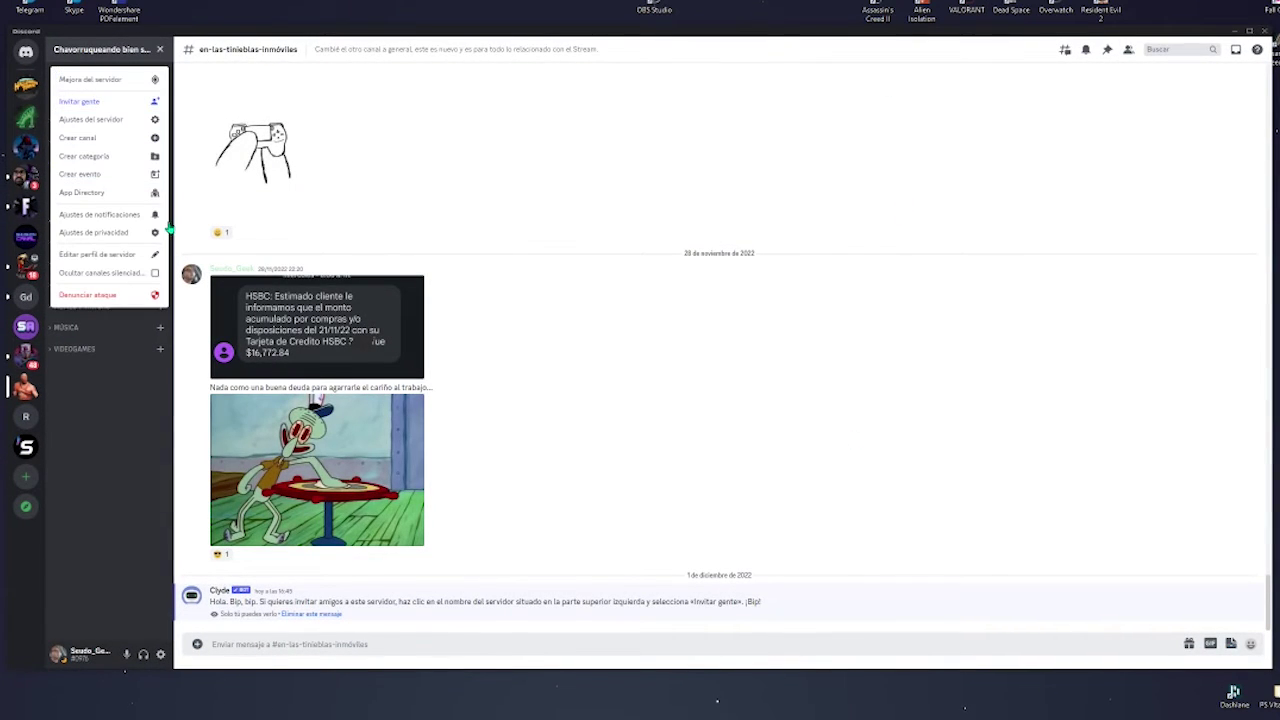
left_click(90, 119)
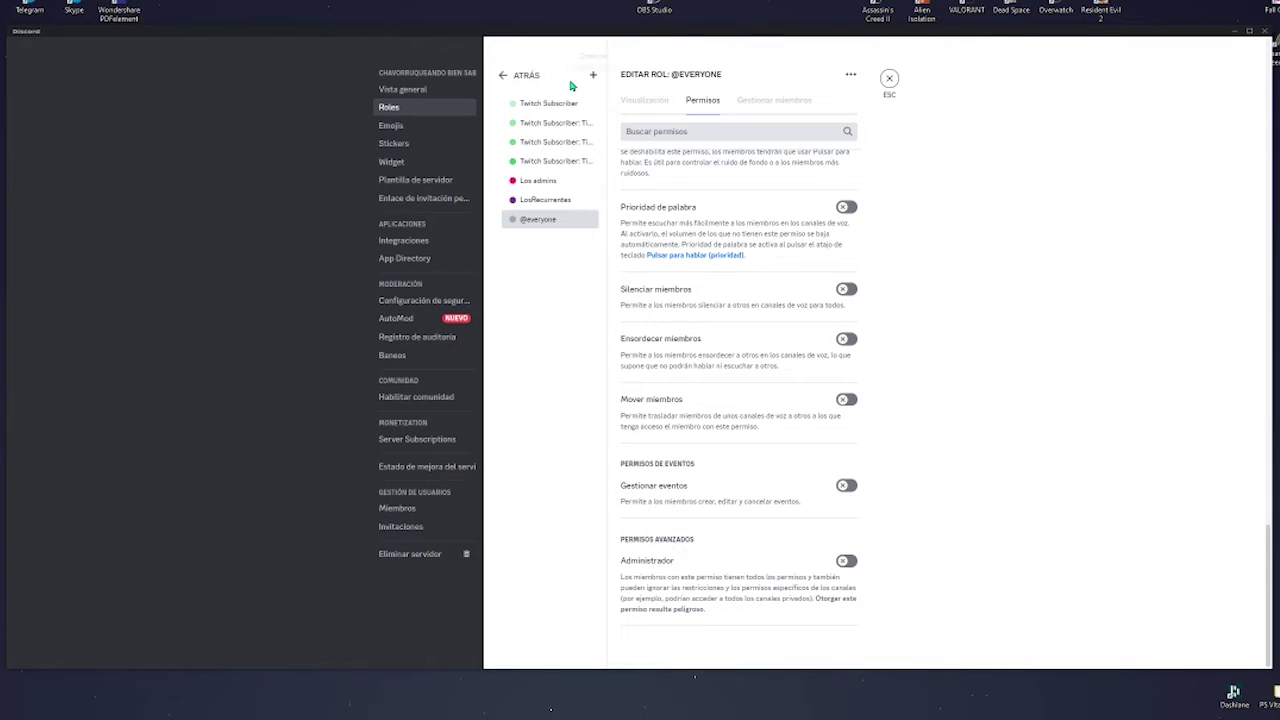
- Return to the roles list, open the permissions of the LosRecurrentes role, and skim through them
left_click(528, 79)
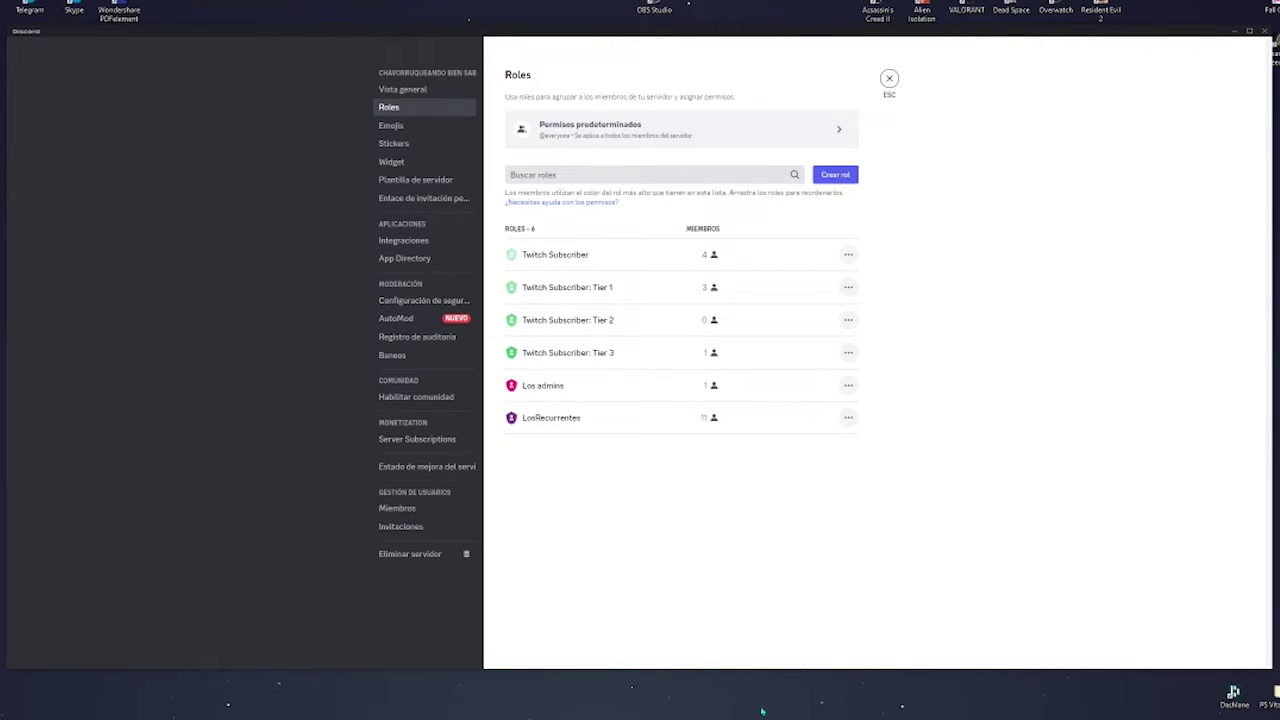
left_click(614, 425)
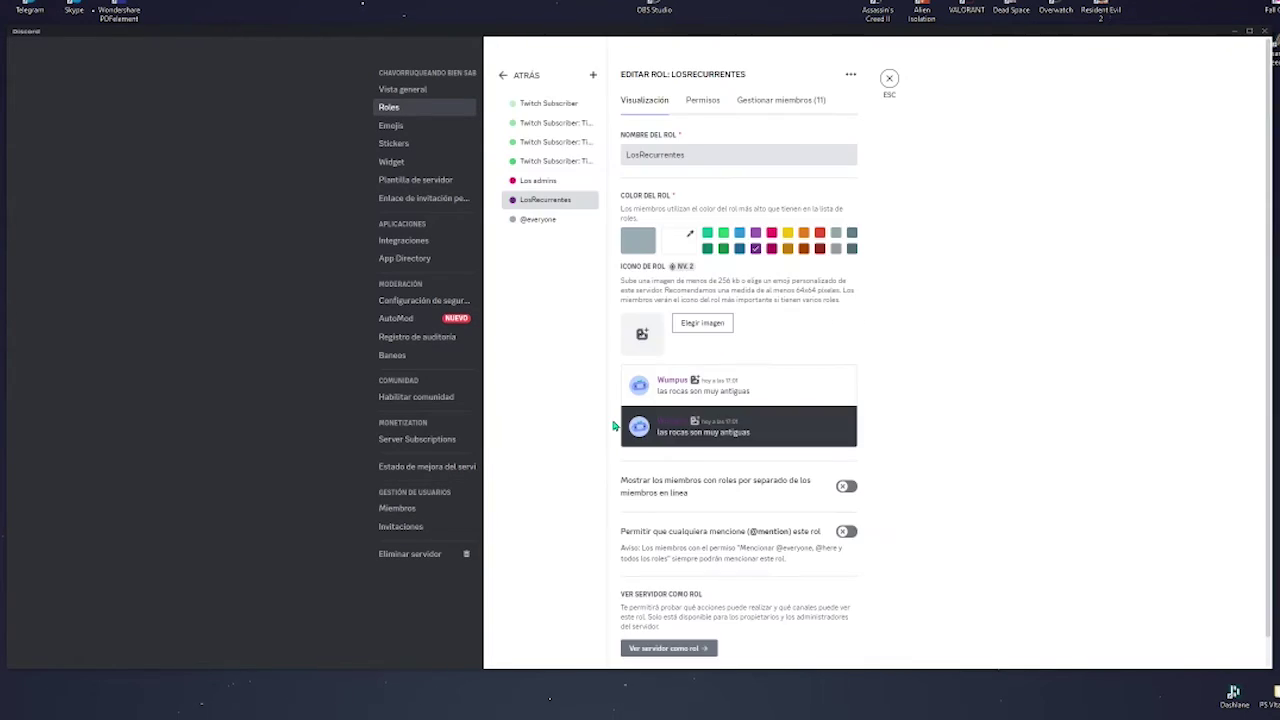
left_click(712, 103)
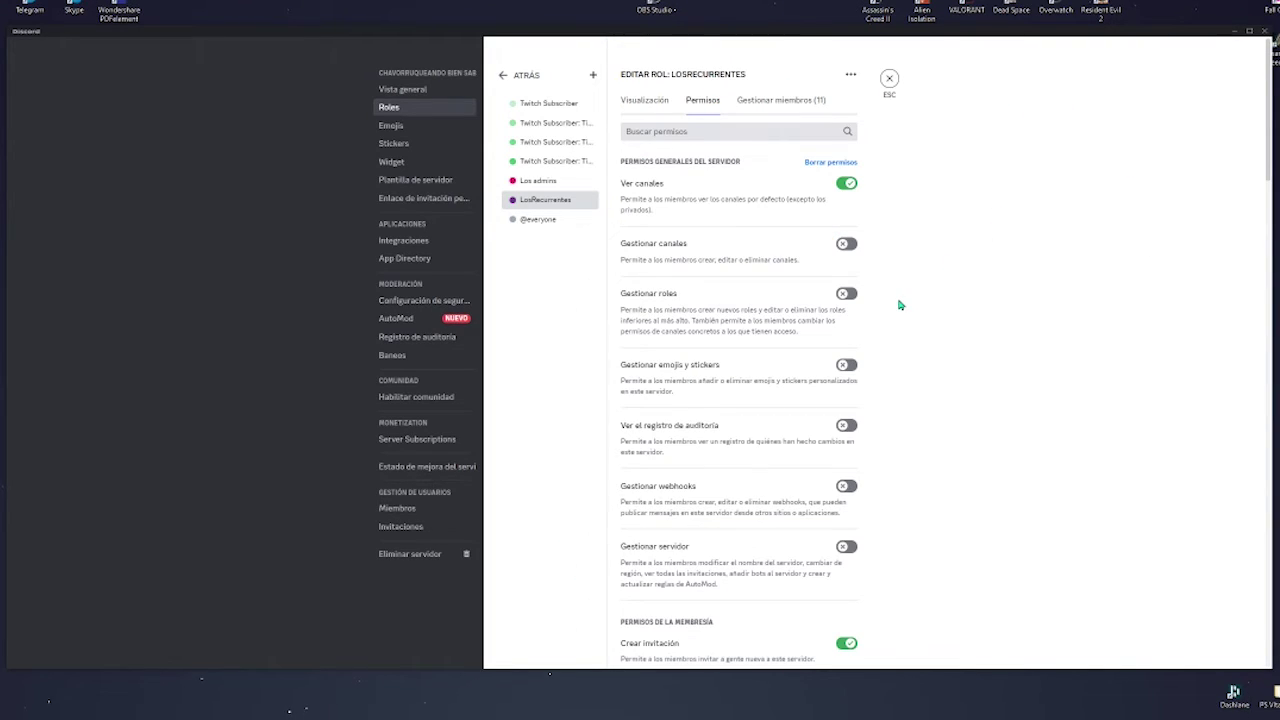
scroll(900, 303, "down", 10)
scroll(899, 305, "down", 10)
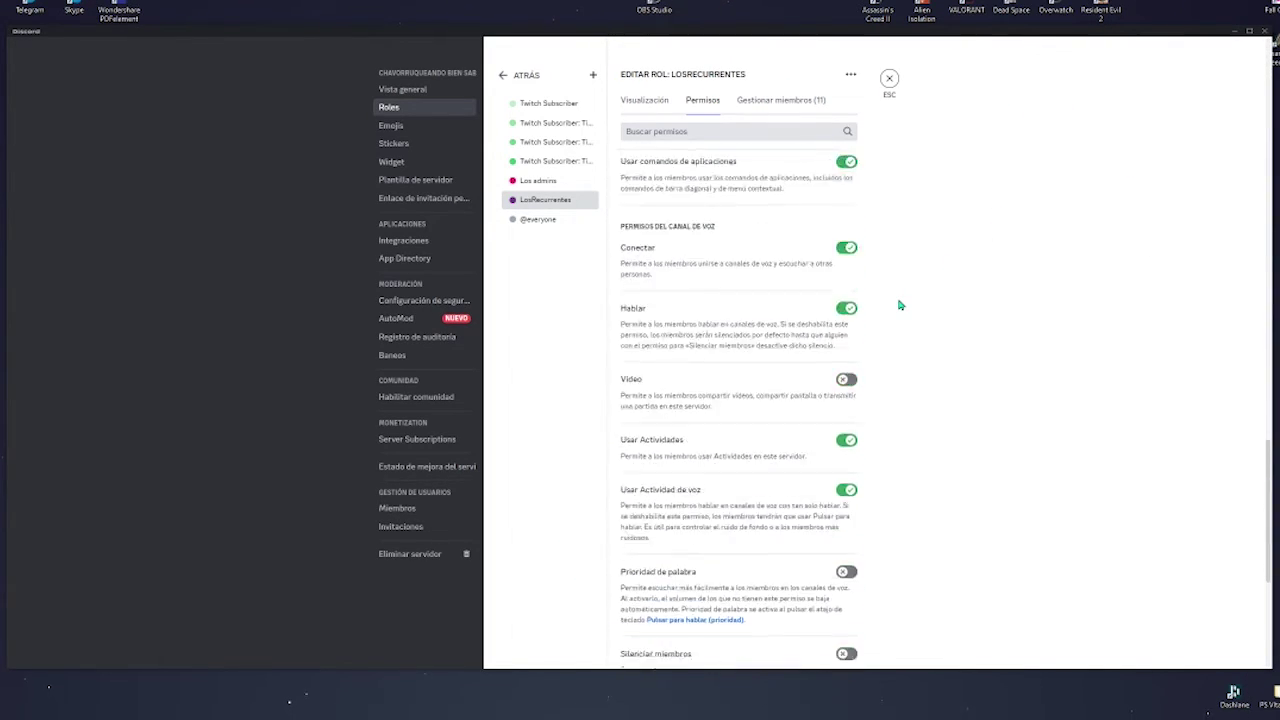
scroll(843, 541, "up", 4)
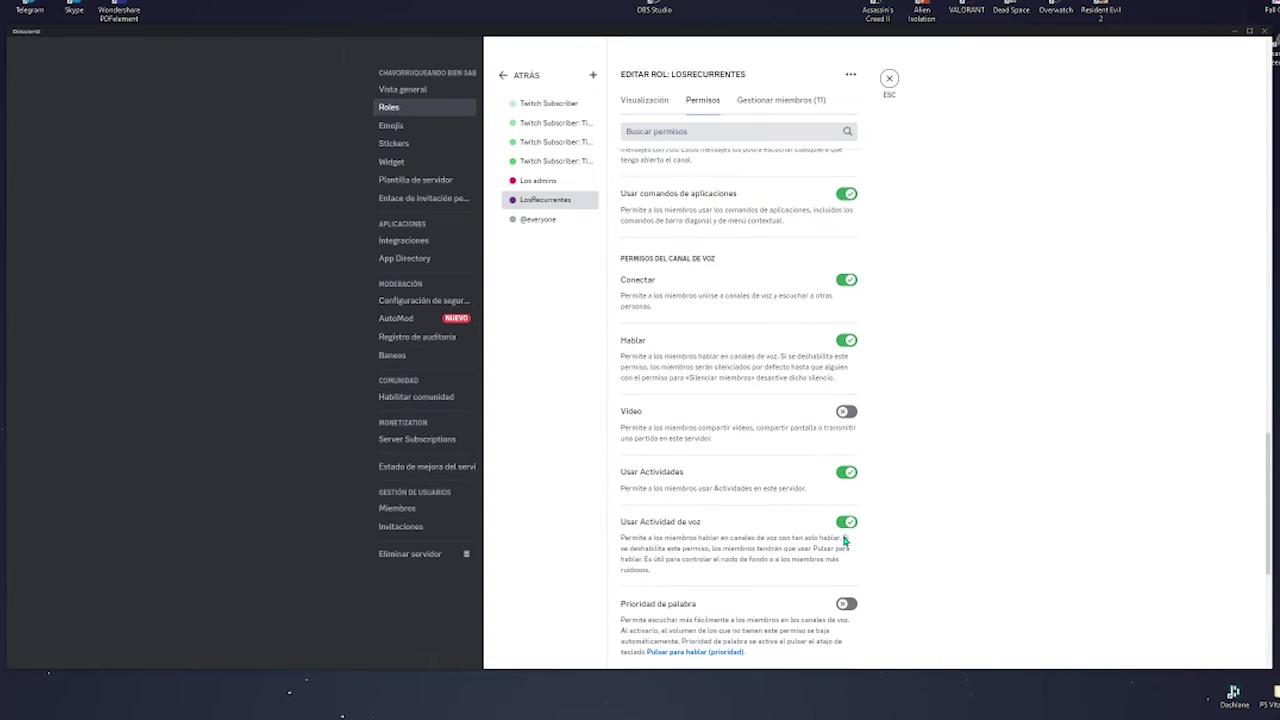
scroll(883, 497, "up", 6)
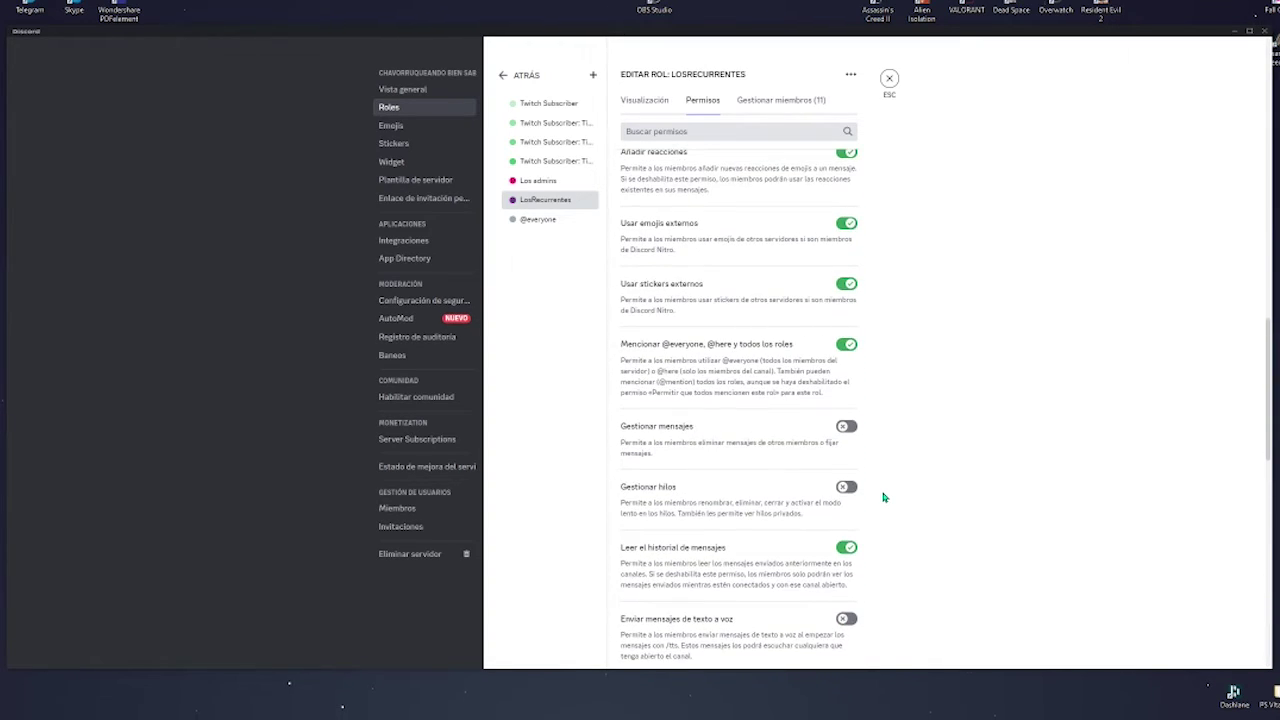
scroll(883, 497, "up", 3)
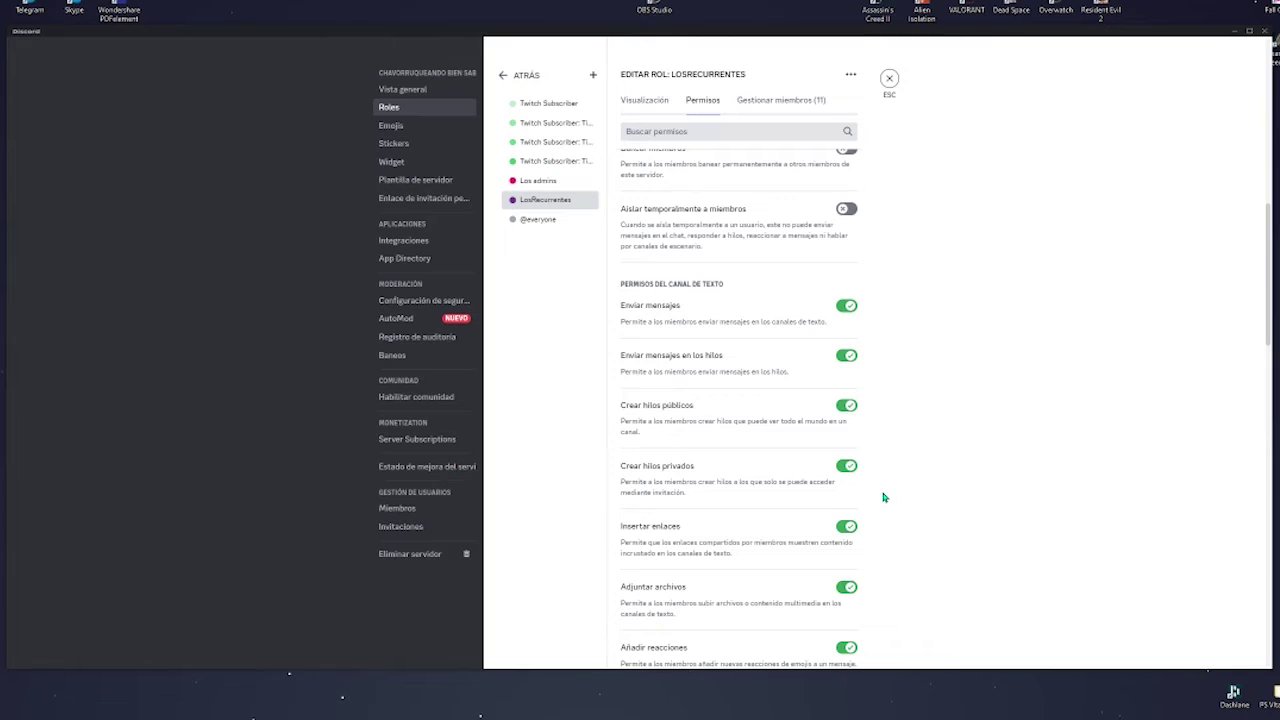
- Review the LosRecurrentes role's text channel permissions, from sending messages through using application commands
scroll(883, 497, "down", 2)
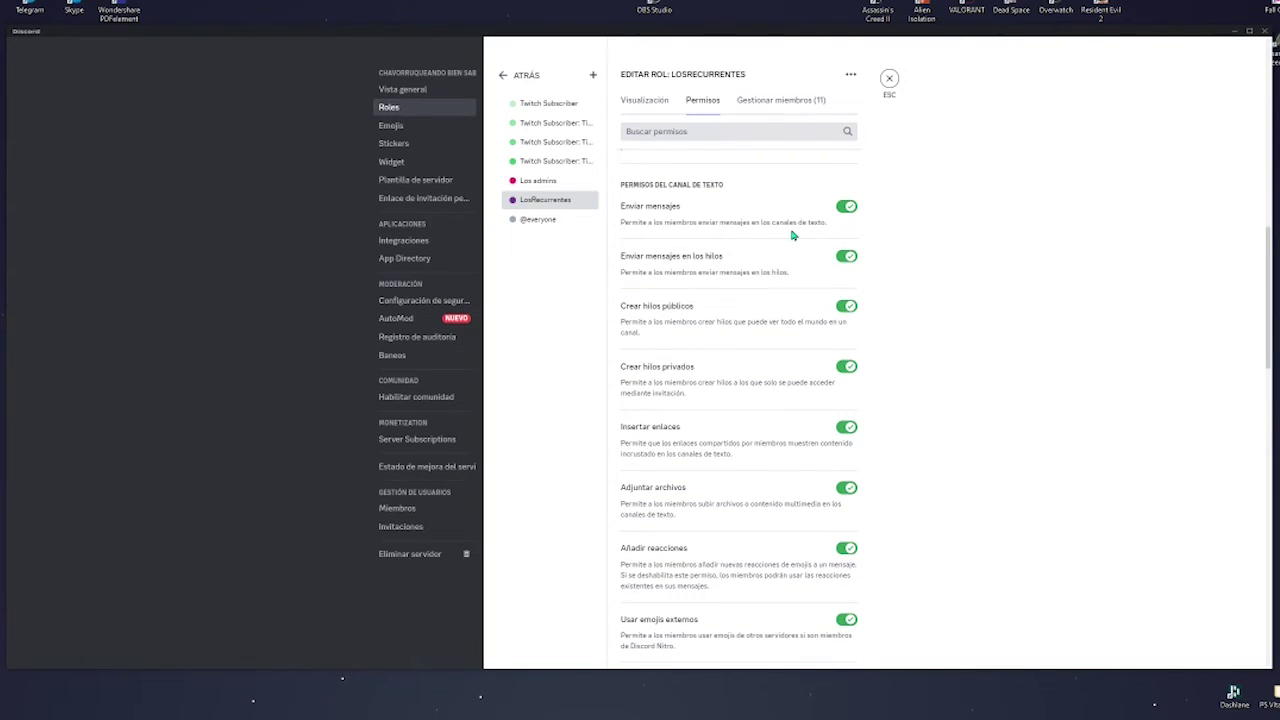
scroll(792, 235, "down", 4)
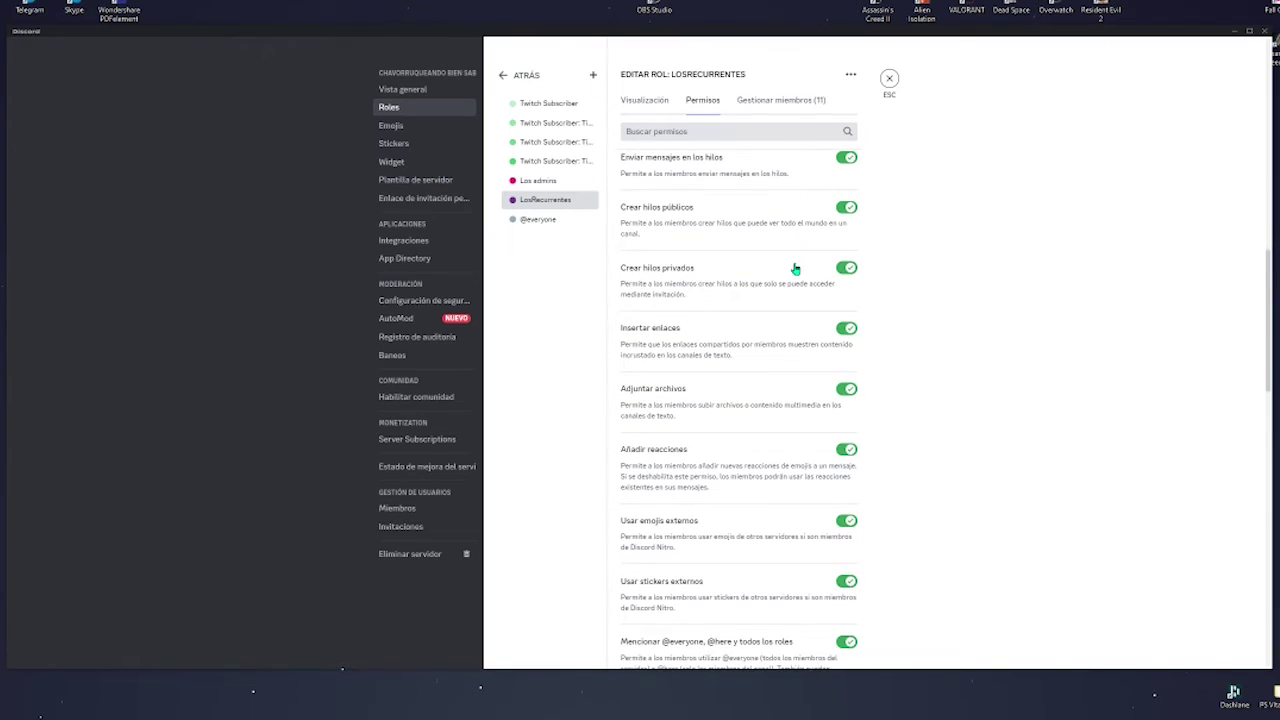
scroll(796, 268, "down", 6)
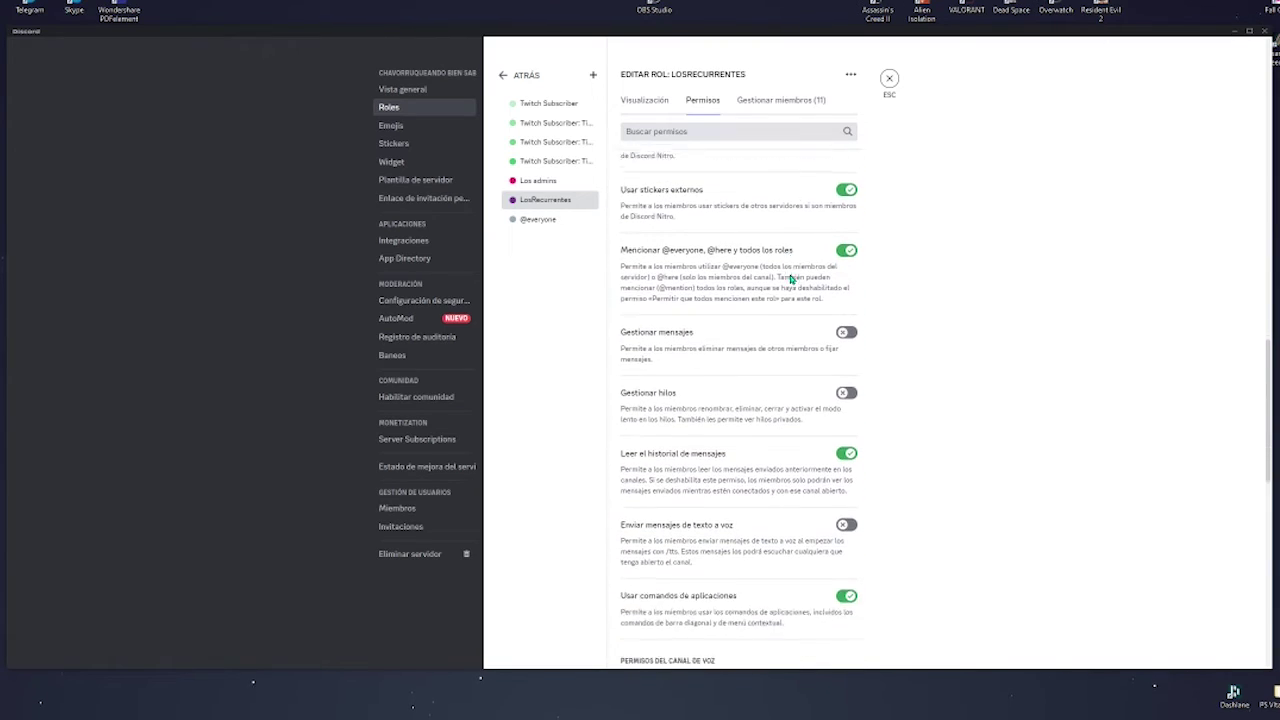
scroll(778, 340, "down", 2)
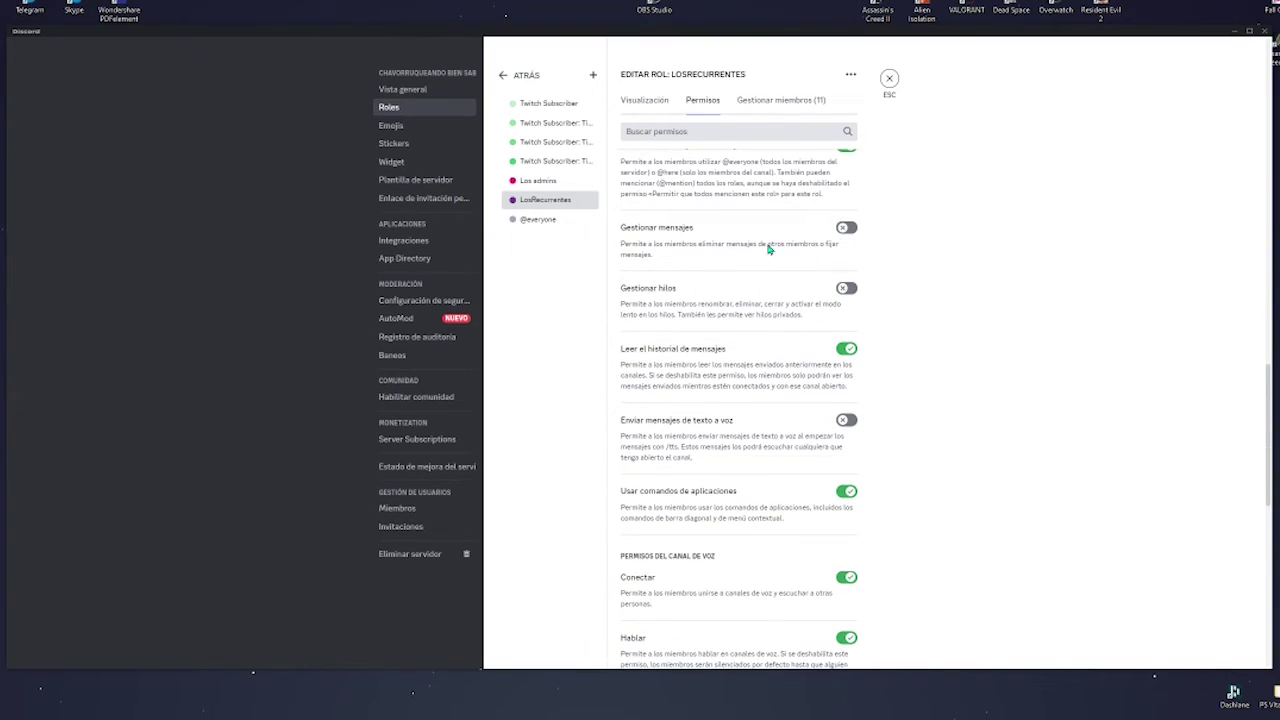
scroll(780, 255, "down", 2)
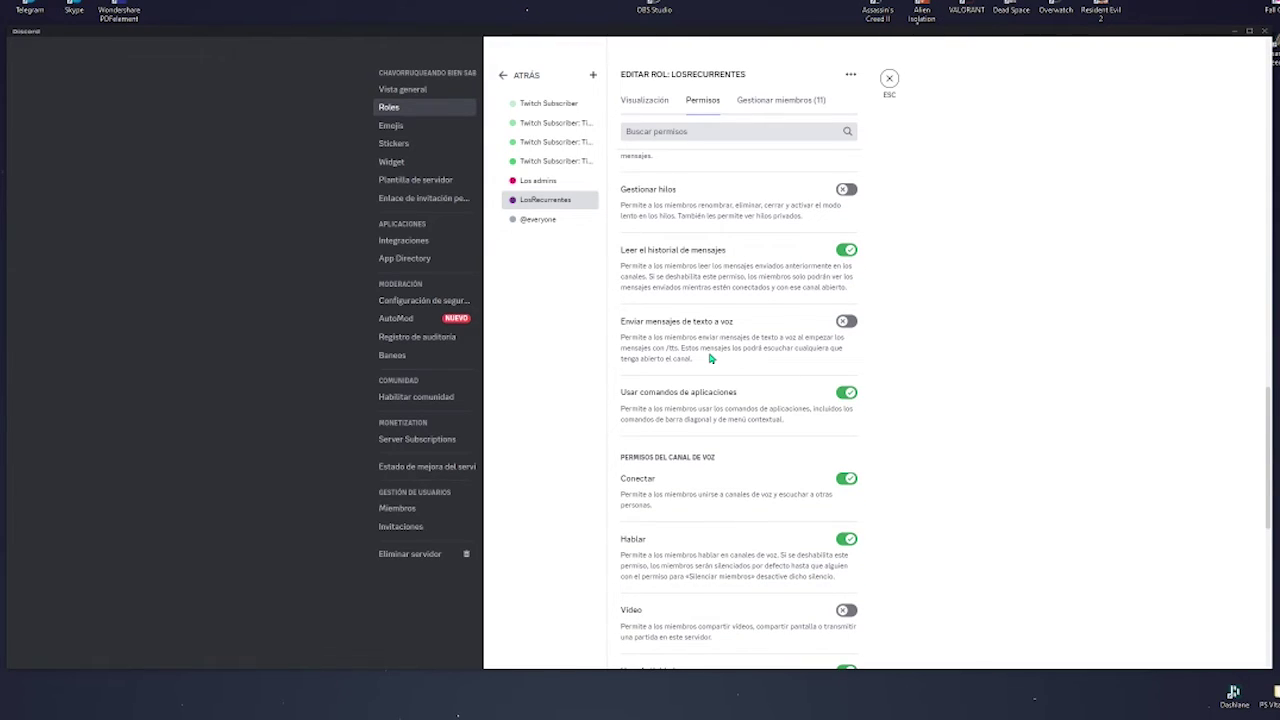
scroll(860, 350, "down", 2)
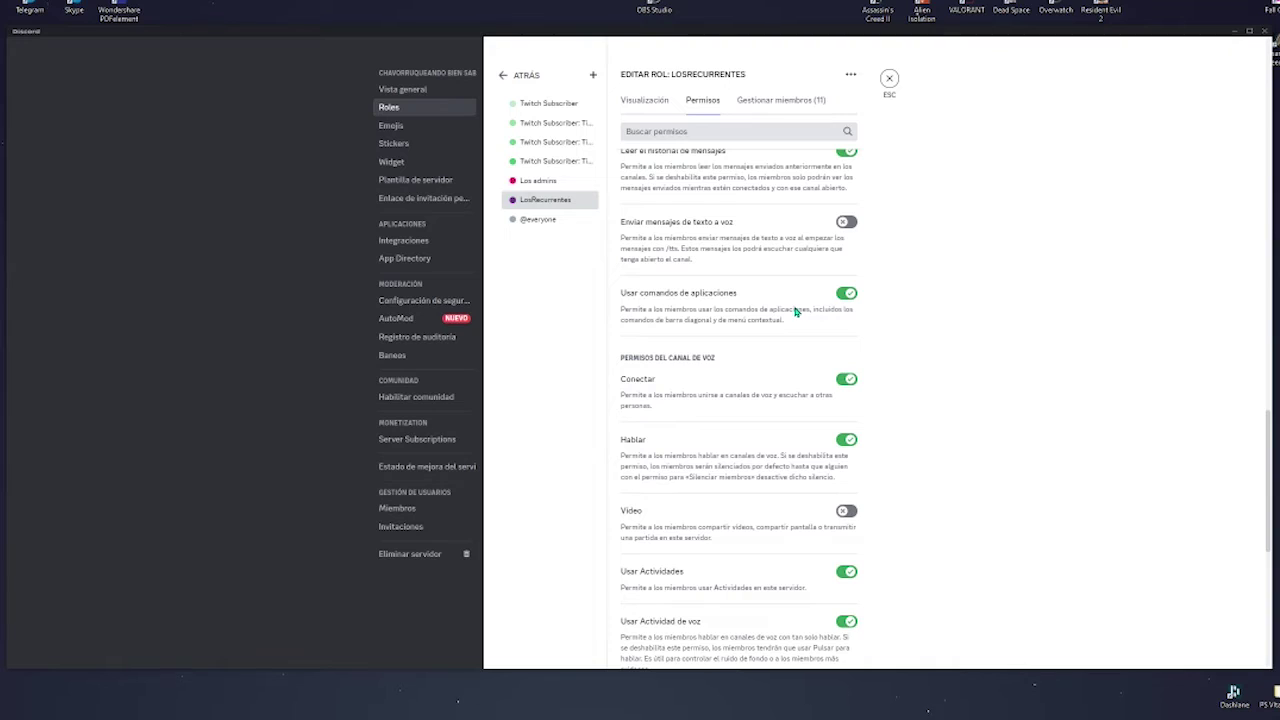
- Go back to the start of the LosRecurrentes permissions and review them down to the voice channel section
scroll(796, 312, "up", 10)
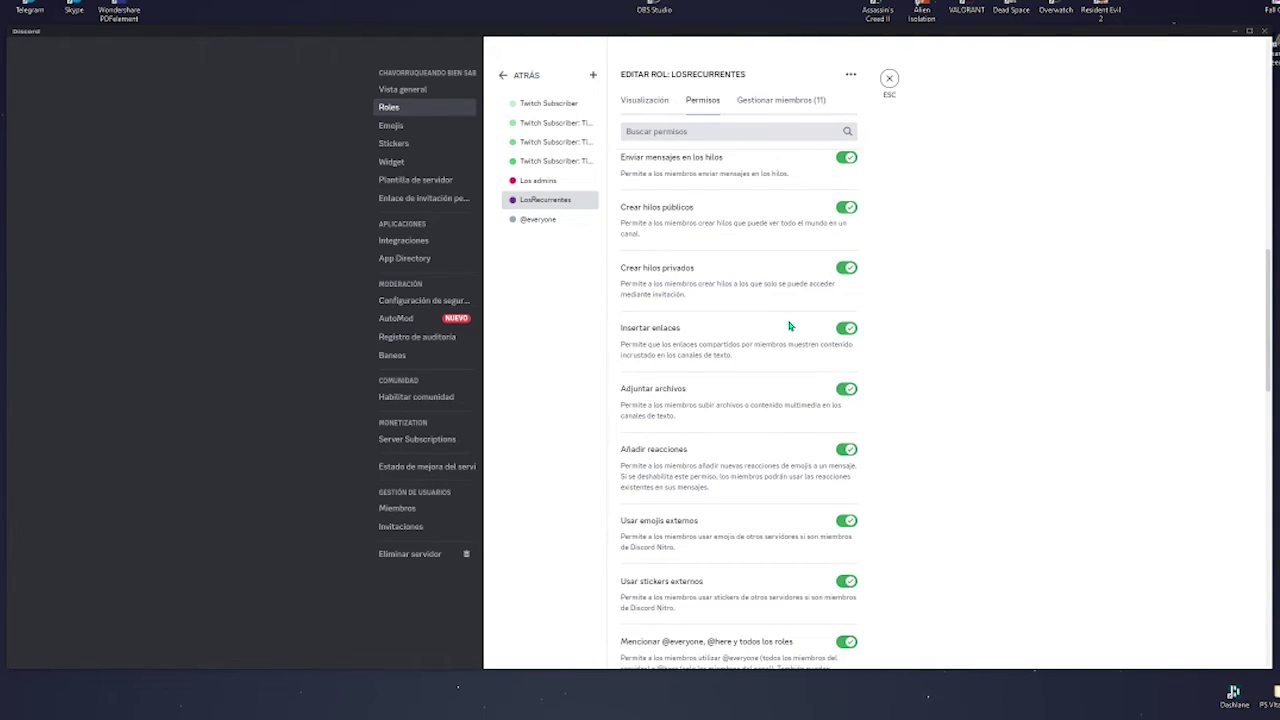
scroll(789, 326, "up", 8)
scroll(789, 326, "up", 5)
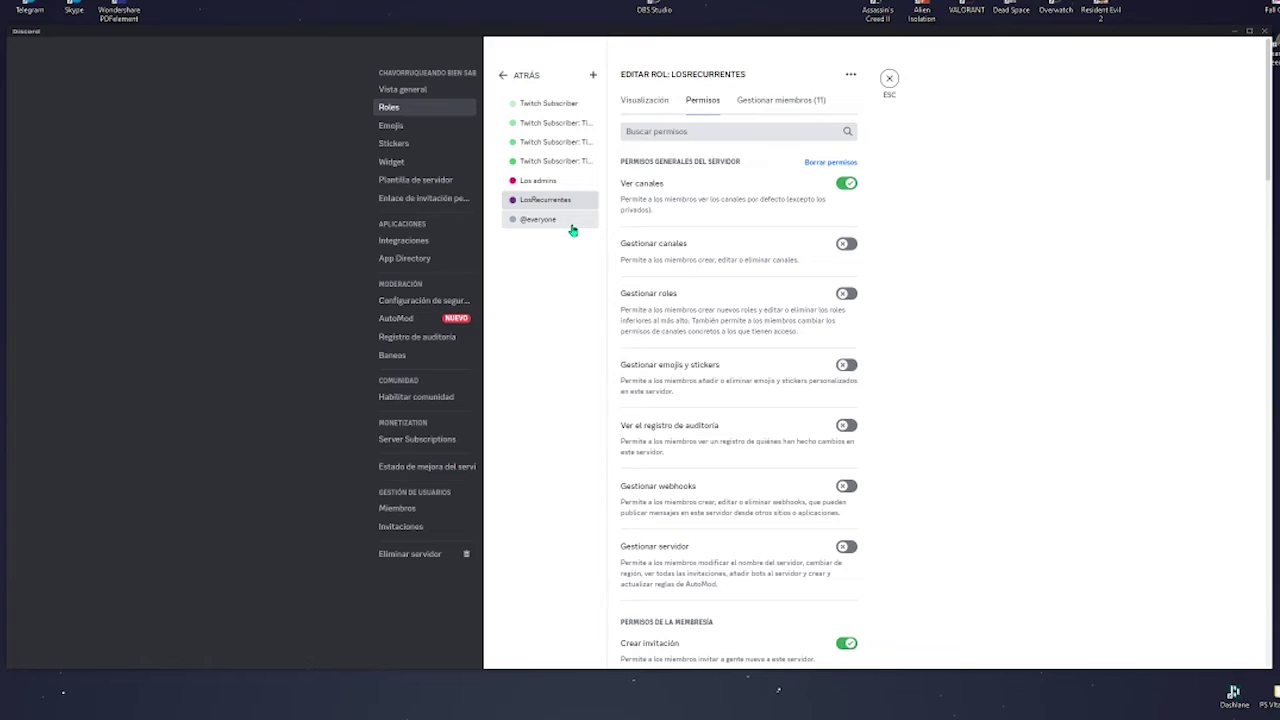
scroll(925, 292, "down", 4)
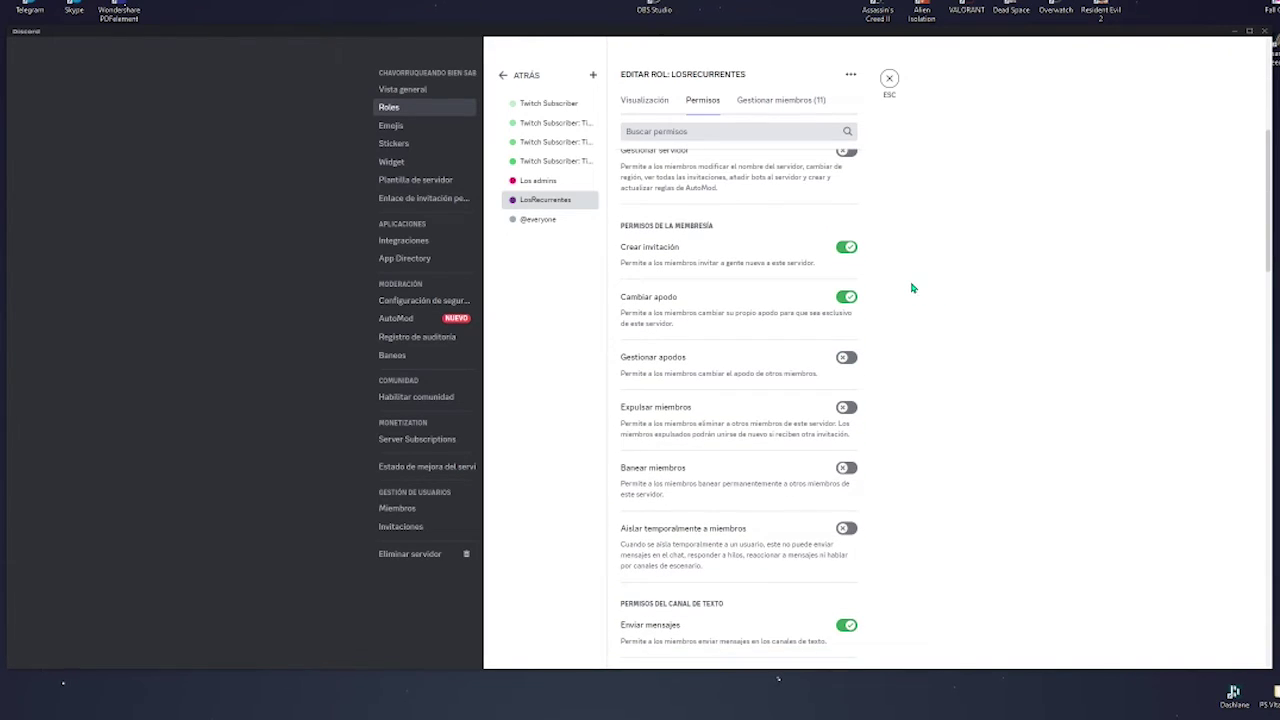
scroll(886, 286, "down", 3)
scroll(886, 286, "down", 6)
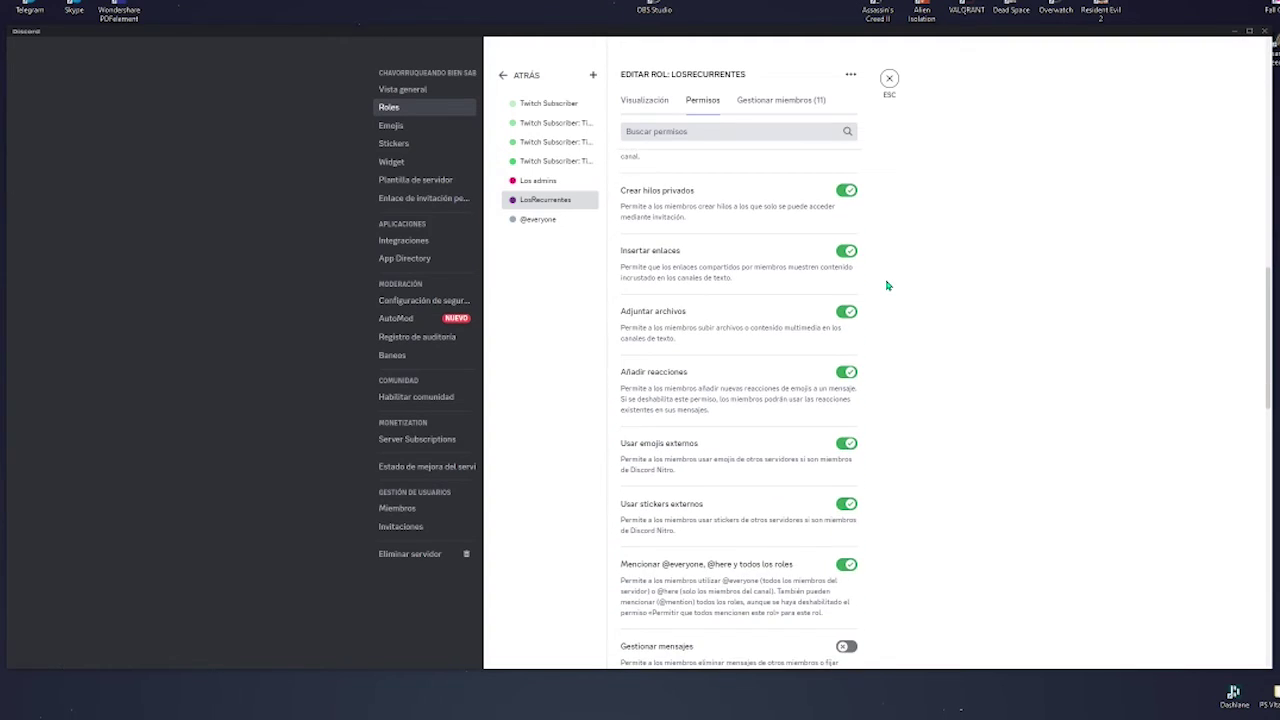
scroll(886, 286, "down", 5)
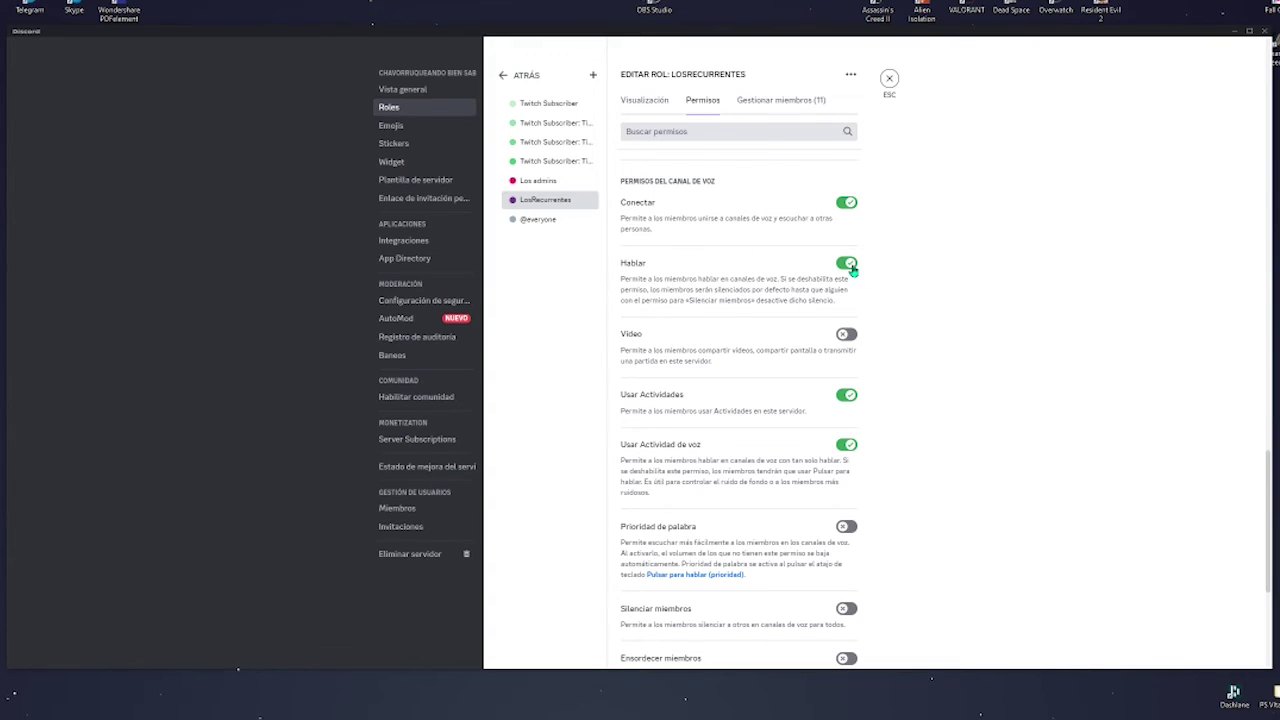
left_click(531, 222)
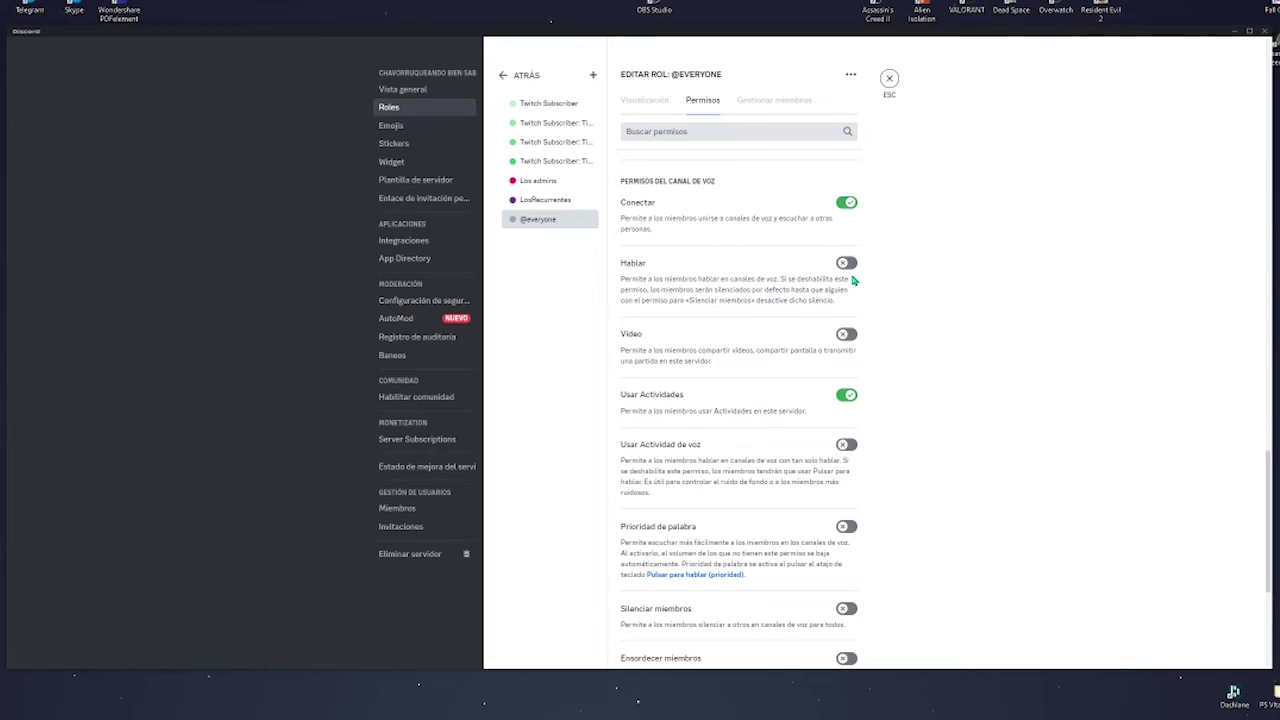
left_click(573, 201)
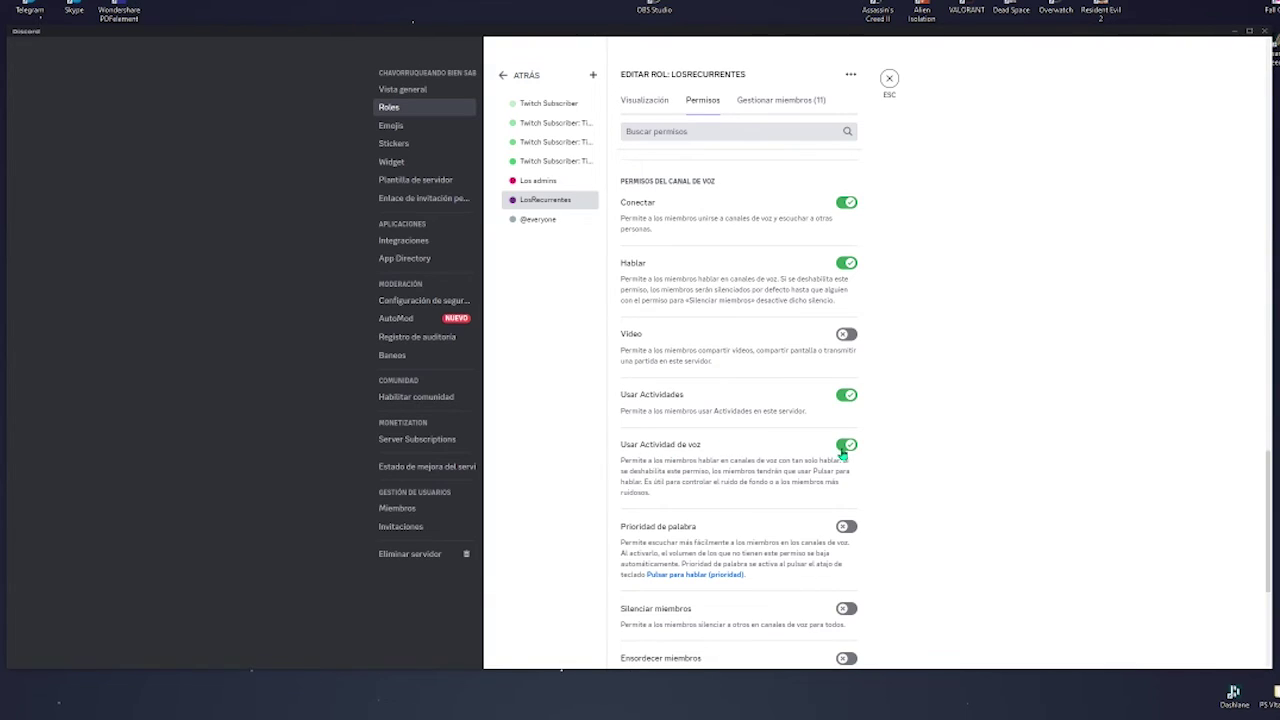
left_click(537, 220)
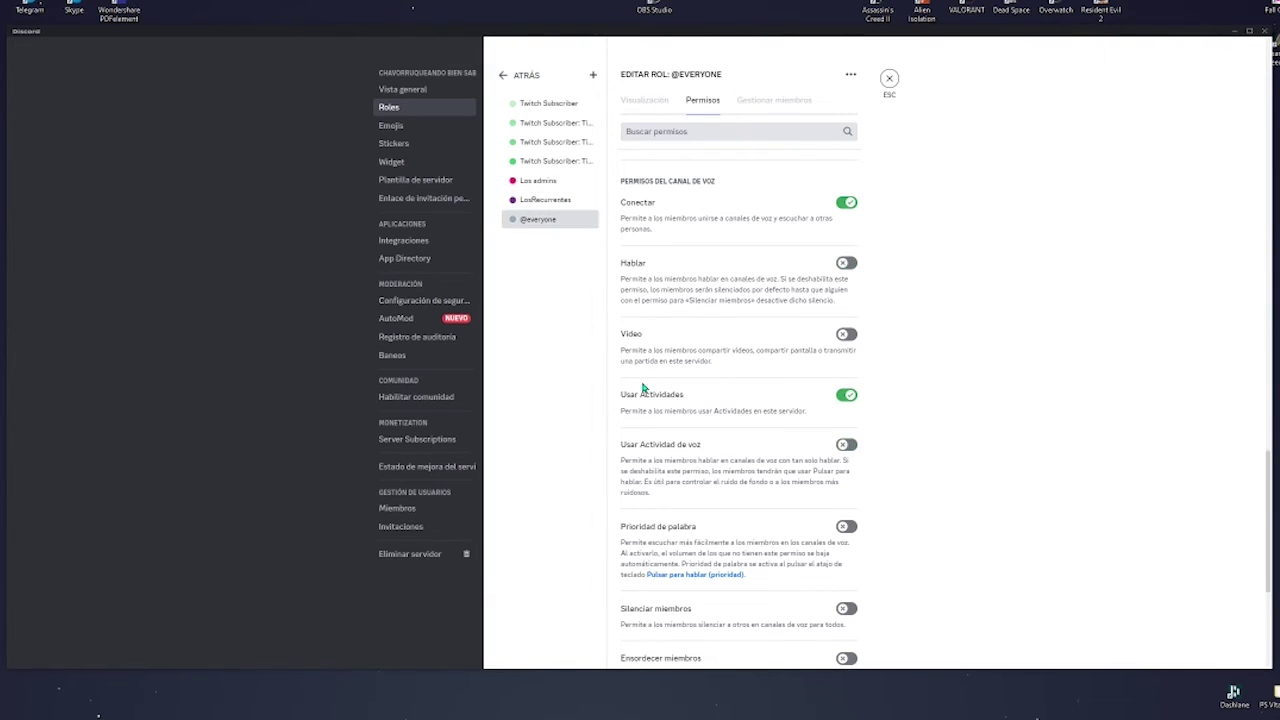
- Check the LosRecurrentes role's remaining voice, event and advanced permissions, and return to the start of its permission list
left_click(550, 200)
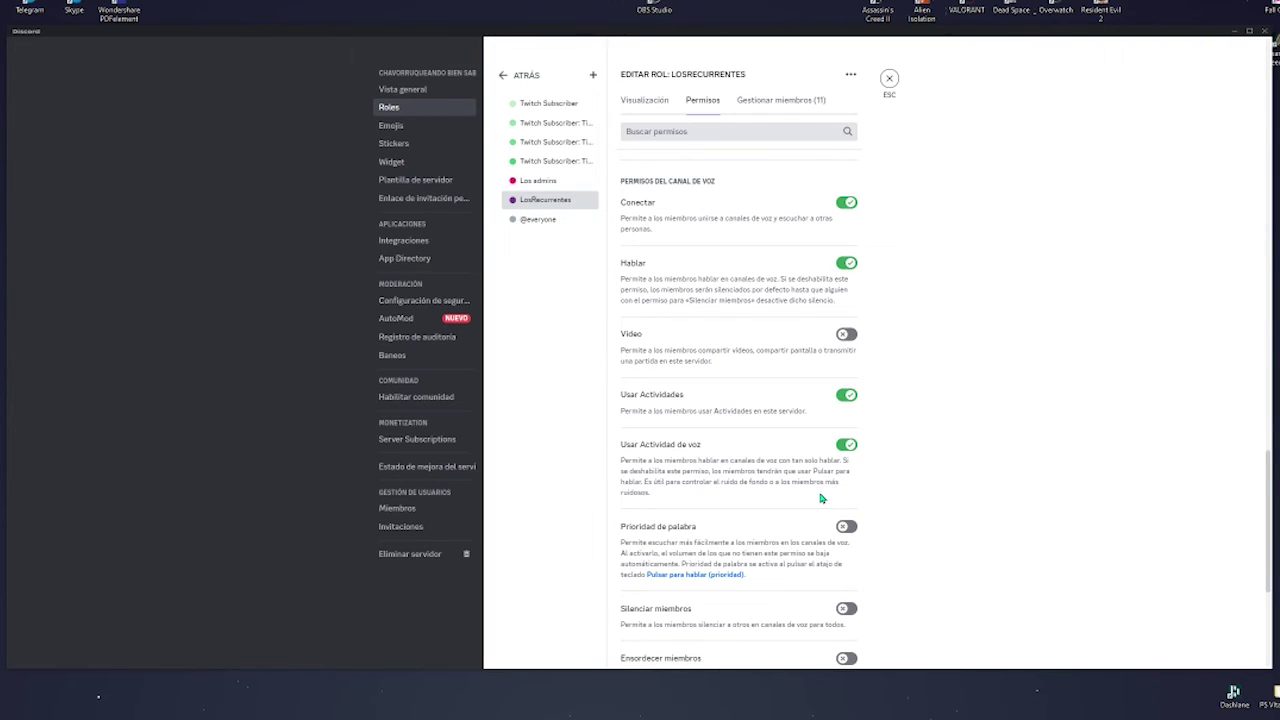
scroll(820, 498, "down", 5)
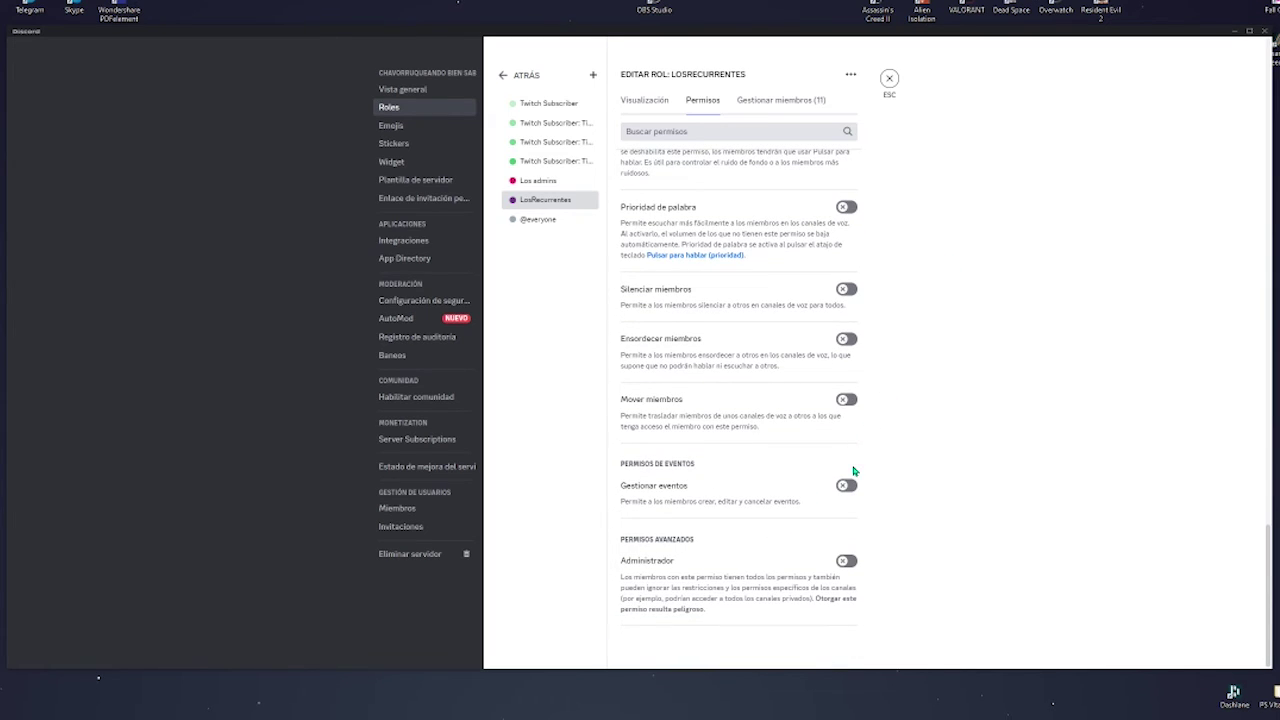
scroll(855, 468, "up", 15)
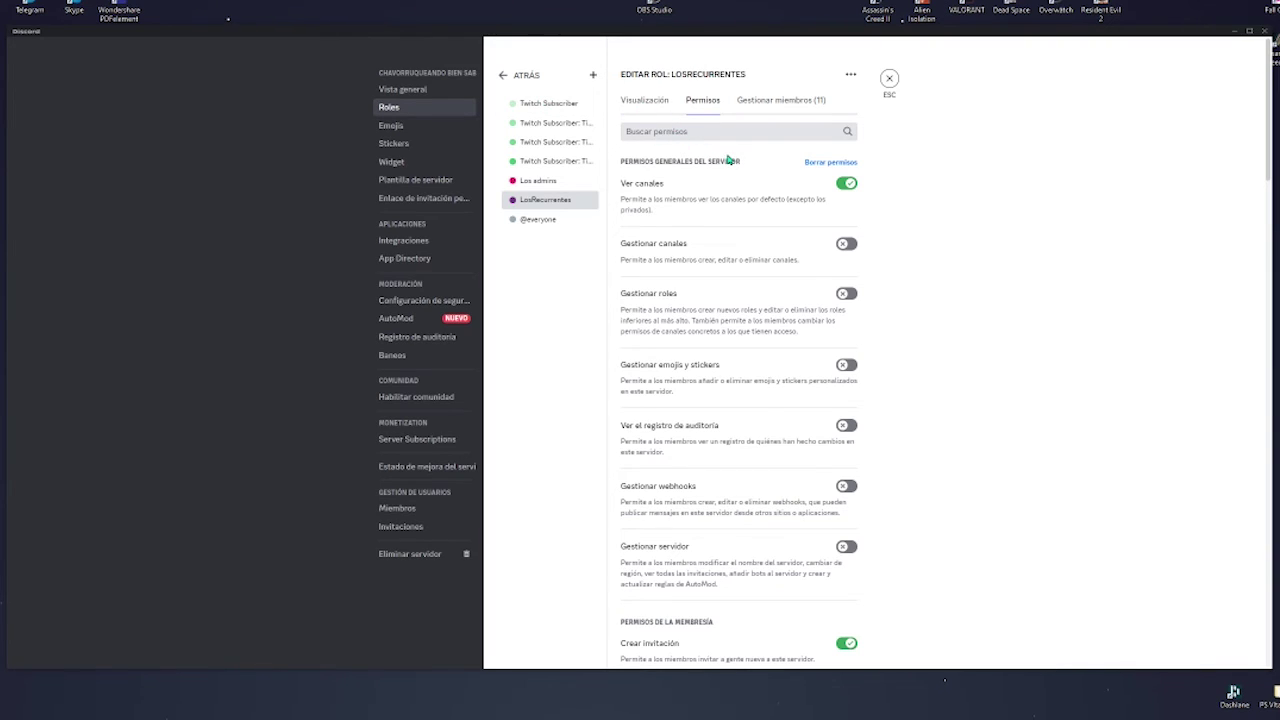
- Create a new role from the server's role list and open its permissions and member management
left_click(503, 75)
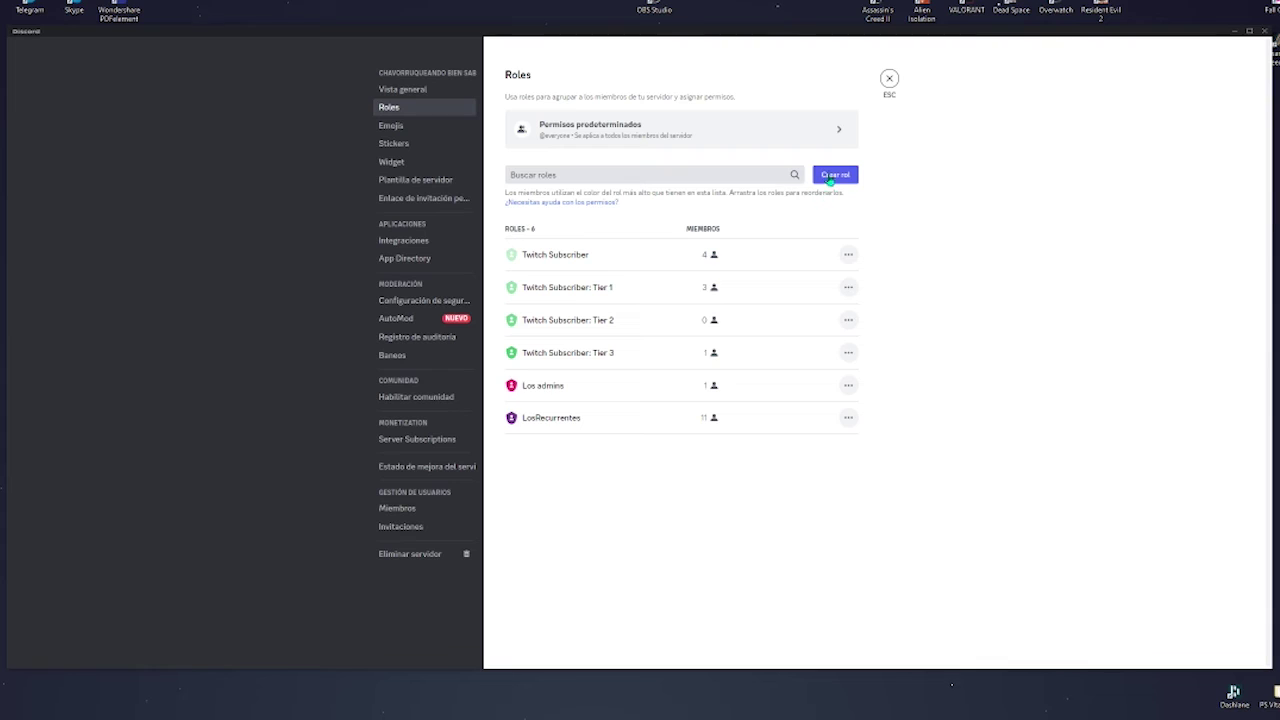
left_click(830, 177)
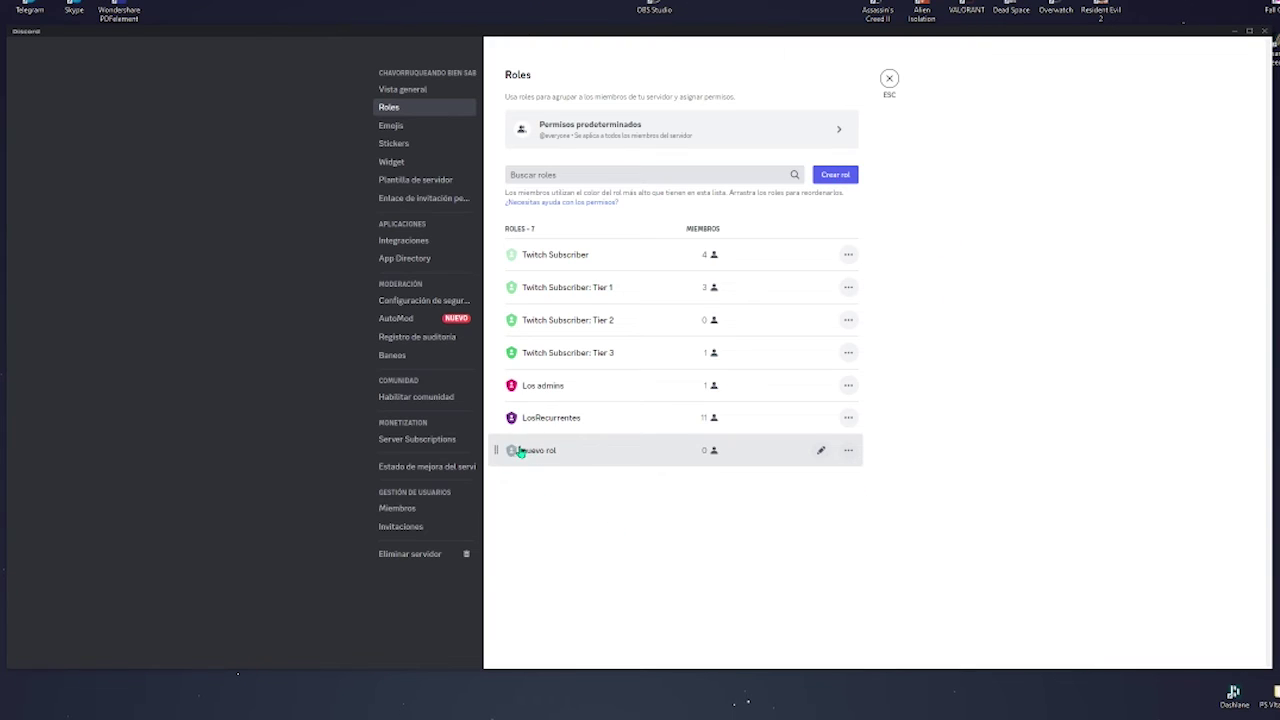
left_click(821, 453)
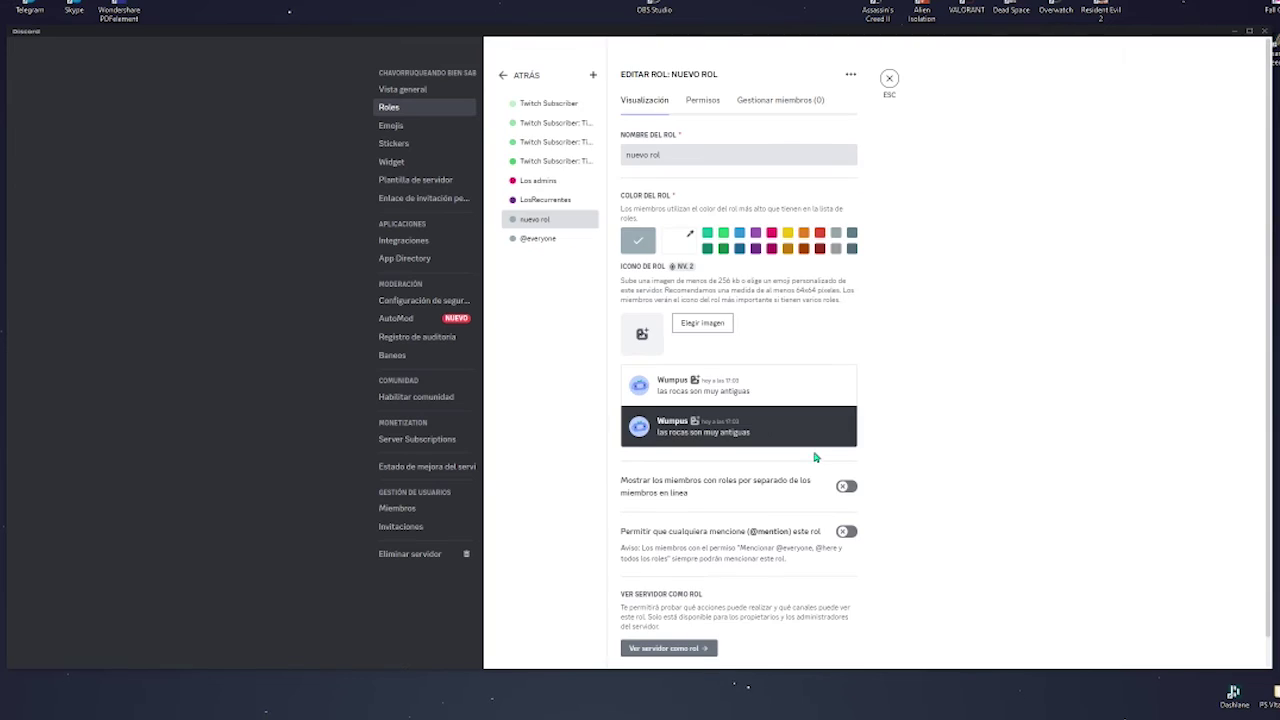
left_click(695, 111)
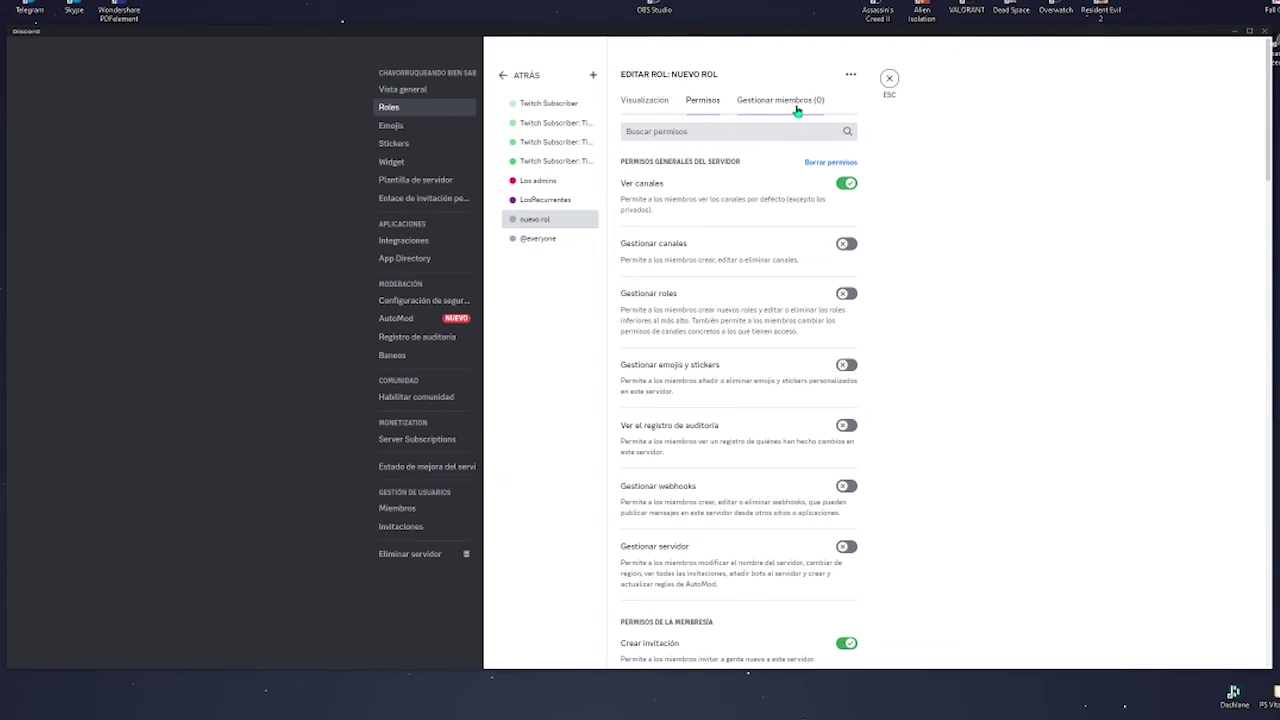
left_click(797, 108)
left_click(723, 136)
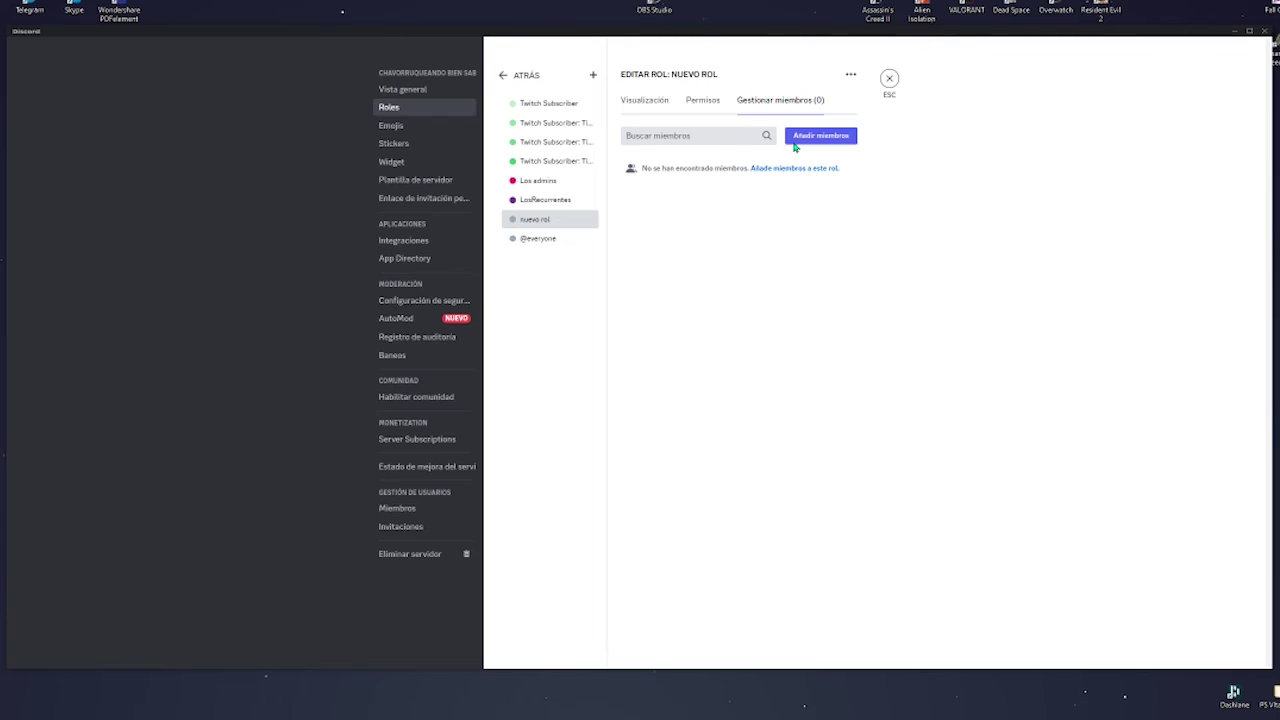
- Select the first five listed members for the new role, and cancel adding them
left_click(828, 143)
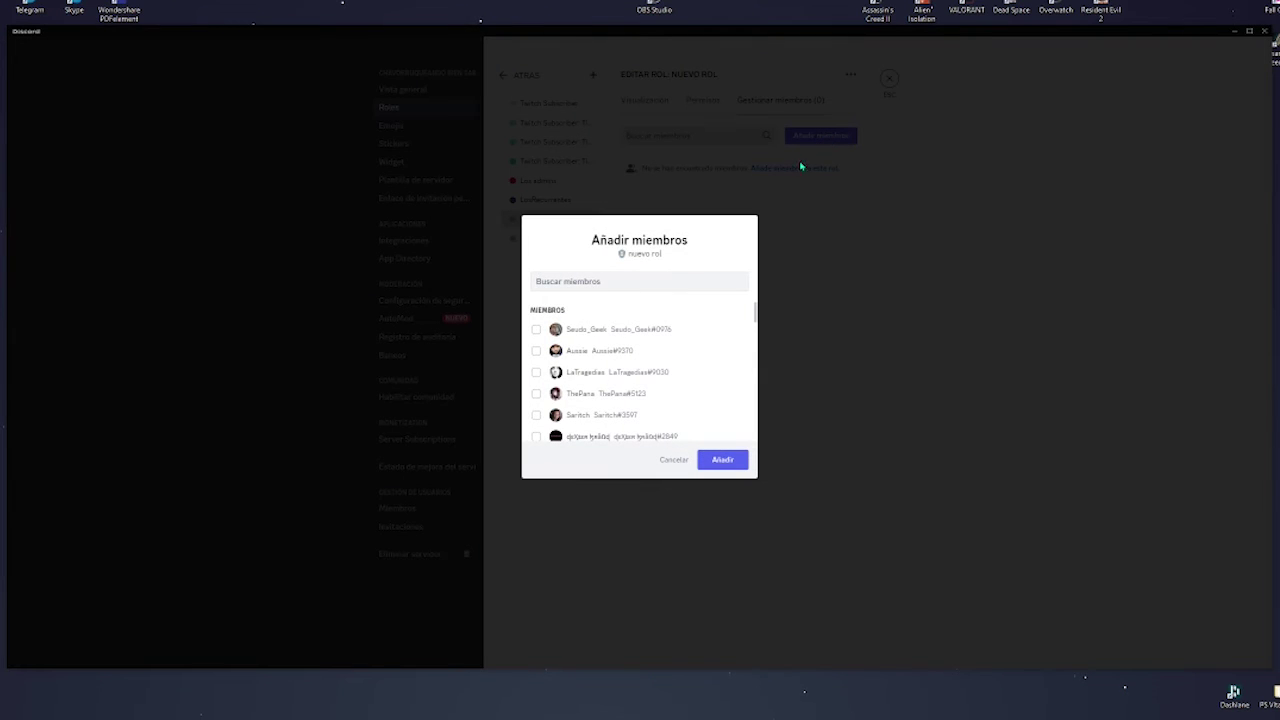
left_click(536, 330)
left_click(536, 350)
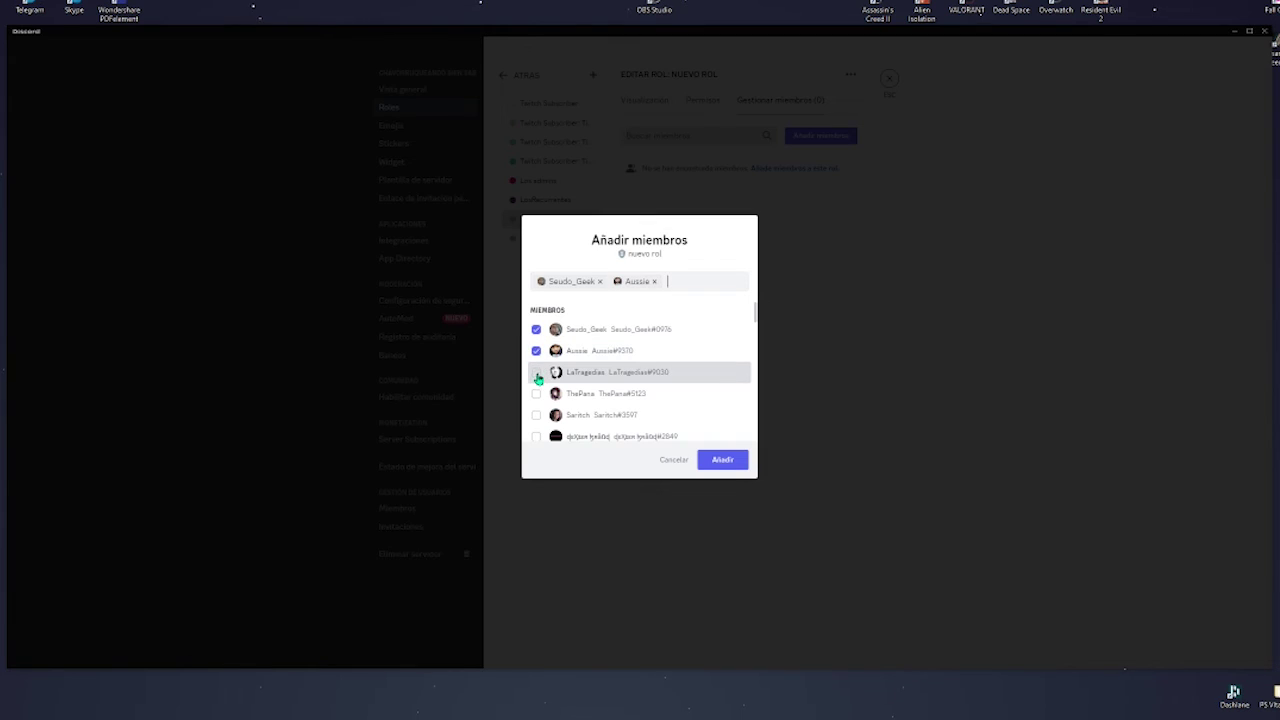
left_click(536, 372)
left_click(536, 404)
left_click(536, 423)
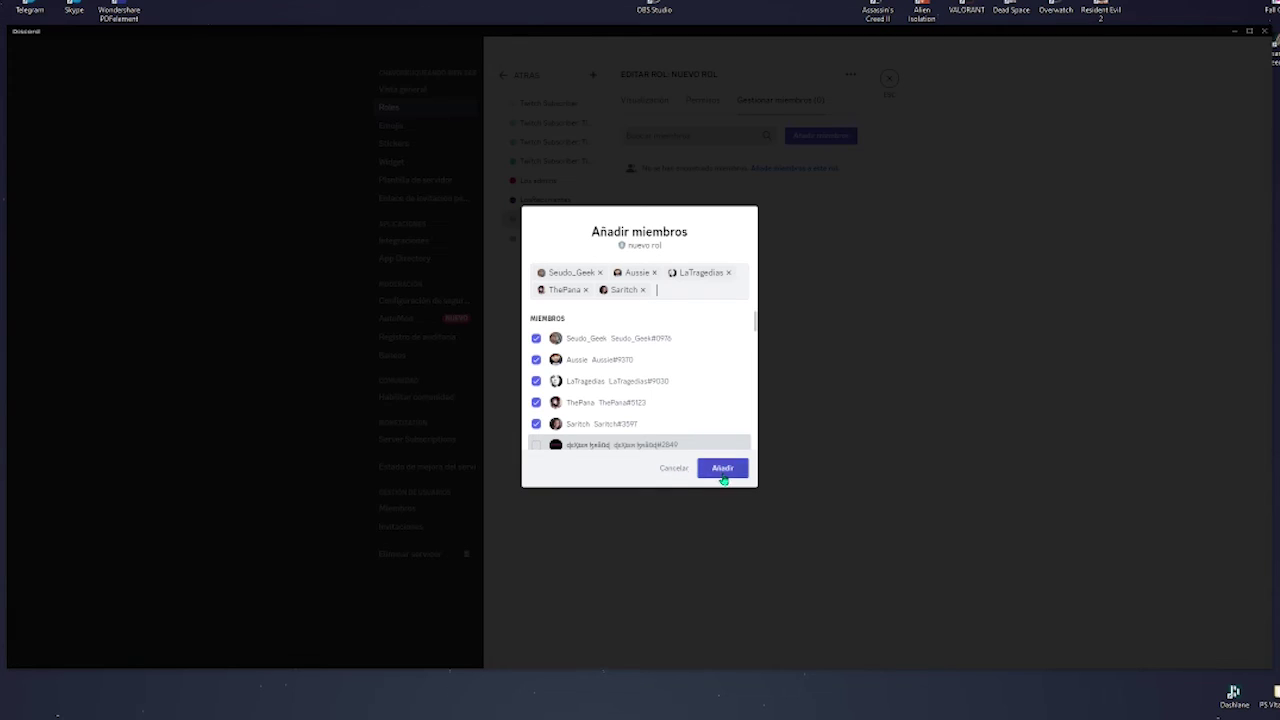
left_click(676, 468)
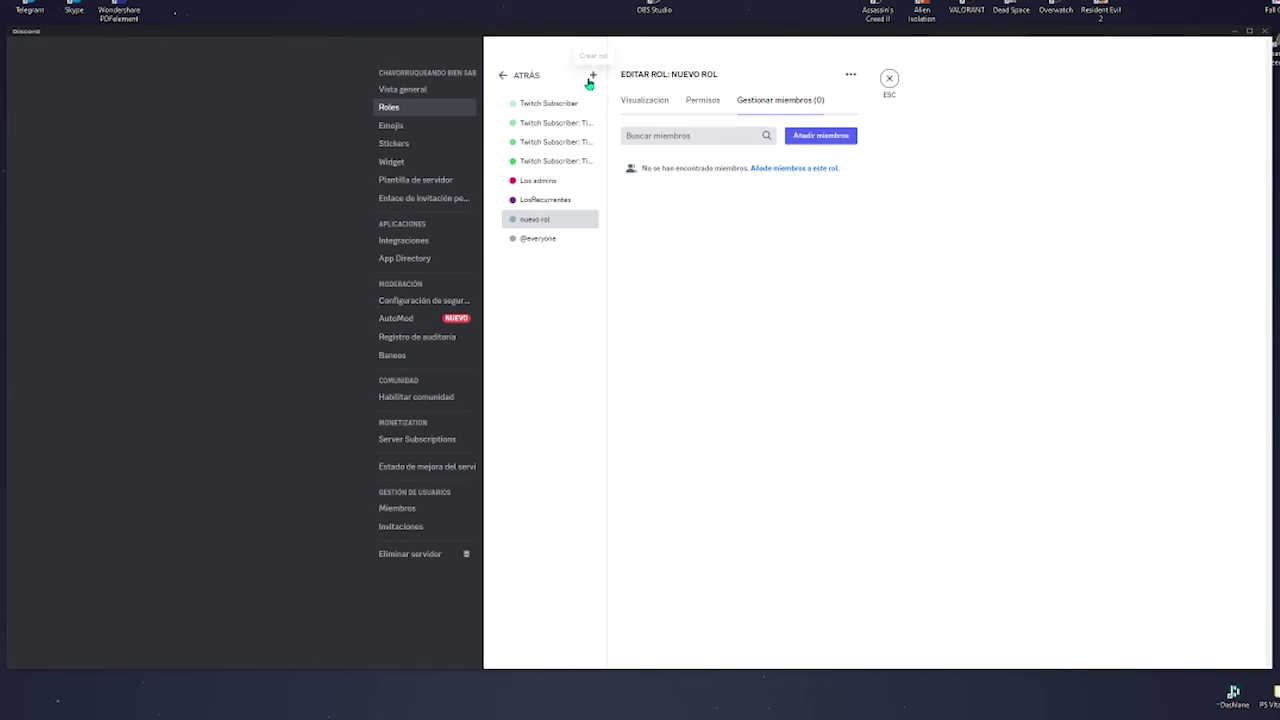
- Reopen the new role from the role list and delete it from the server
left_click(514, 78)
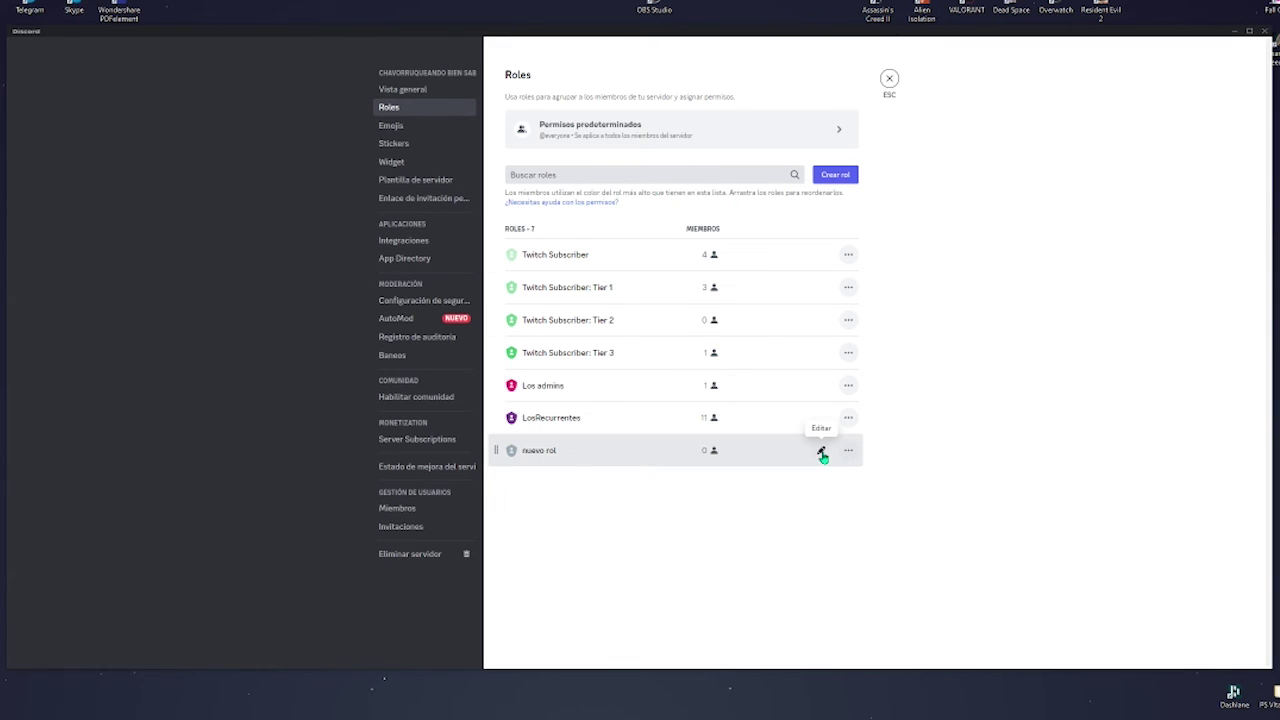
left_click(821, 453)
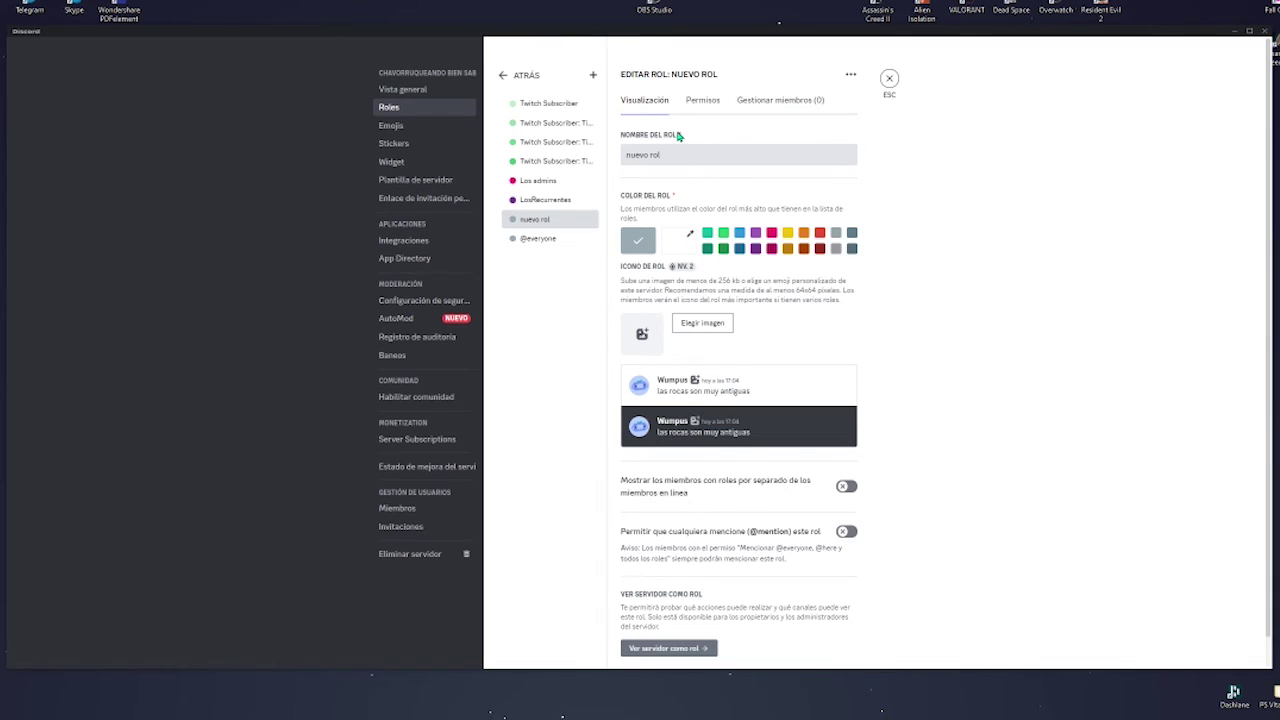
left_click(851, 74)
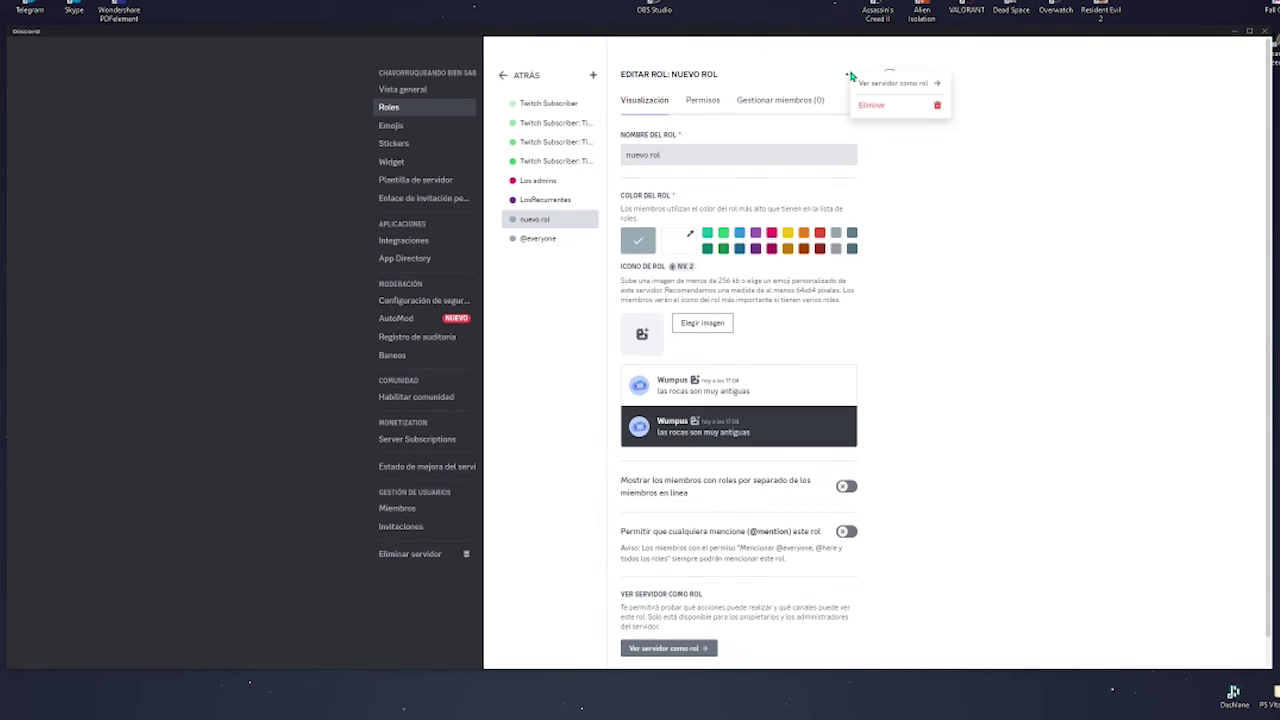
left_click(922, 105)
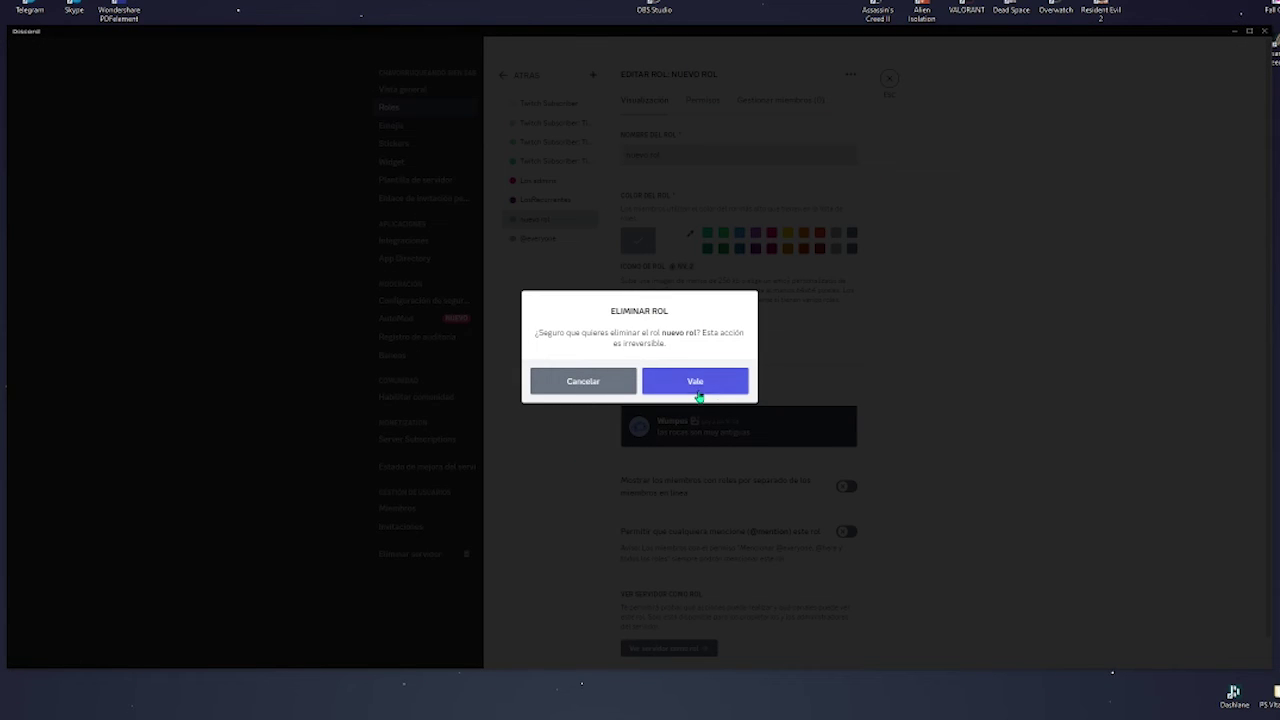
left_click(704, 380)
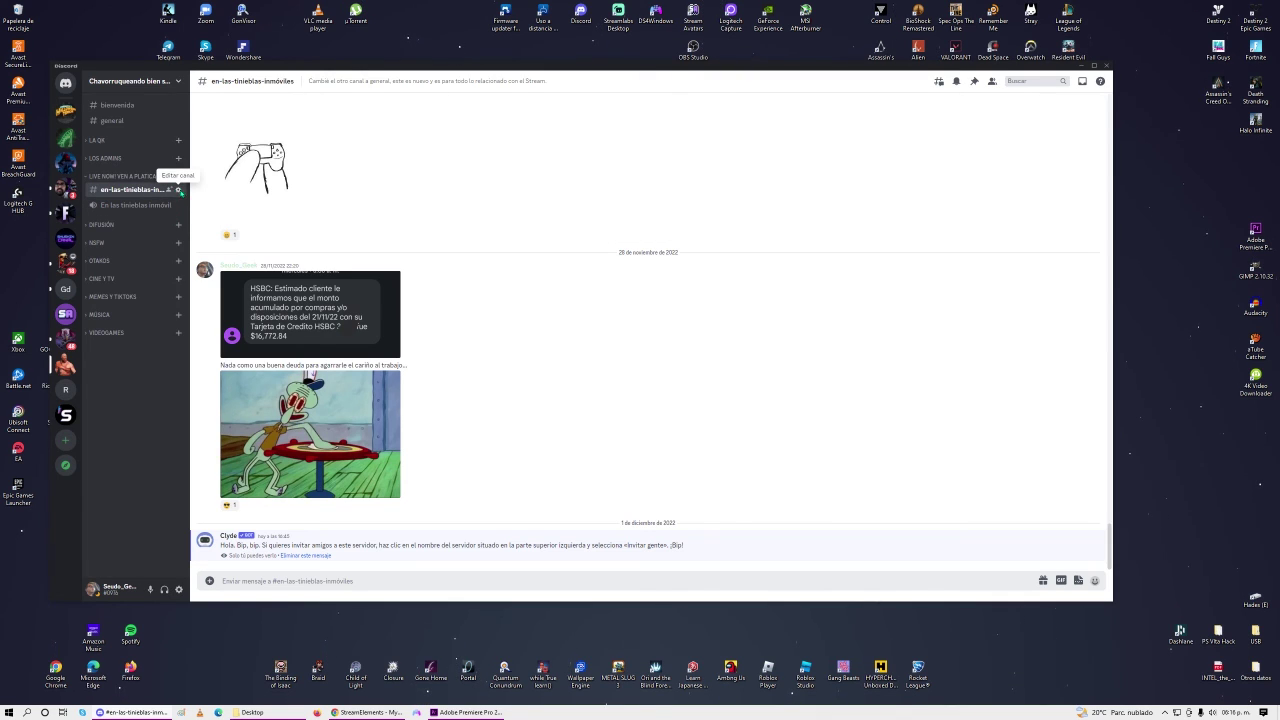
left_click(177, 191)
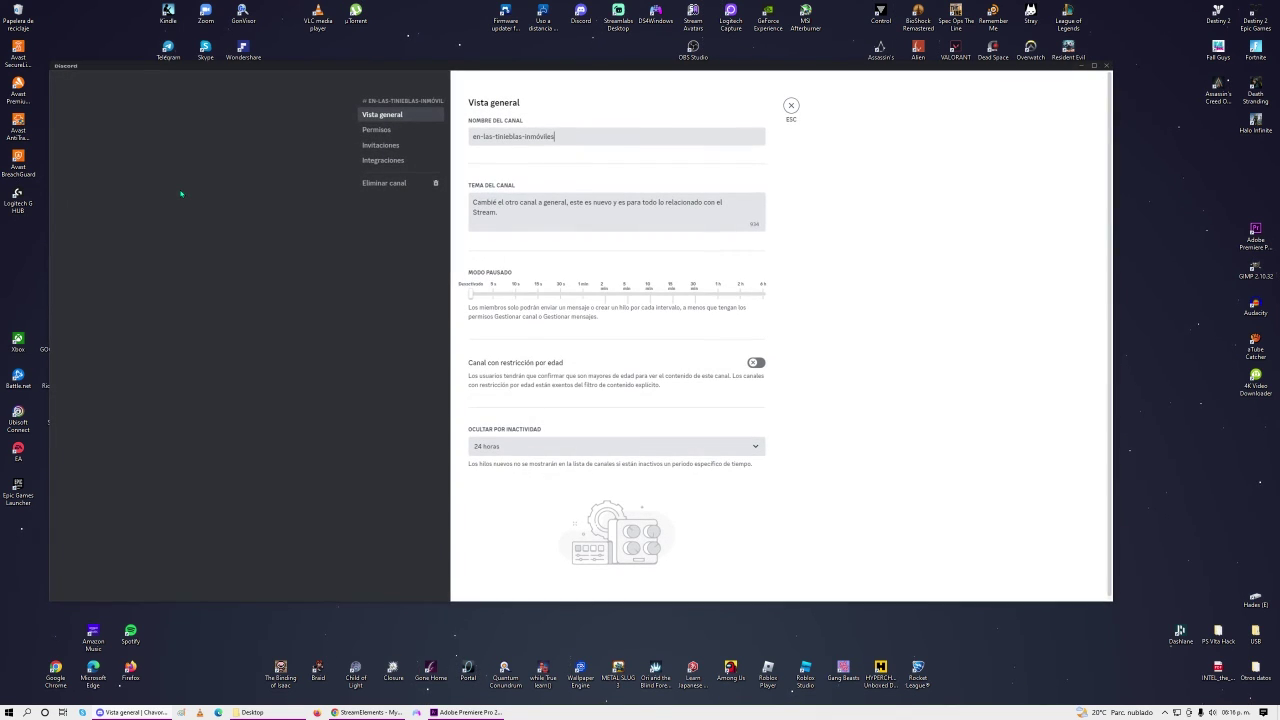
left_click(409, 131)
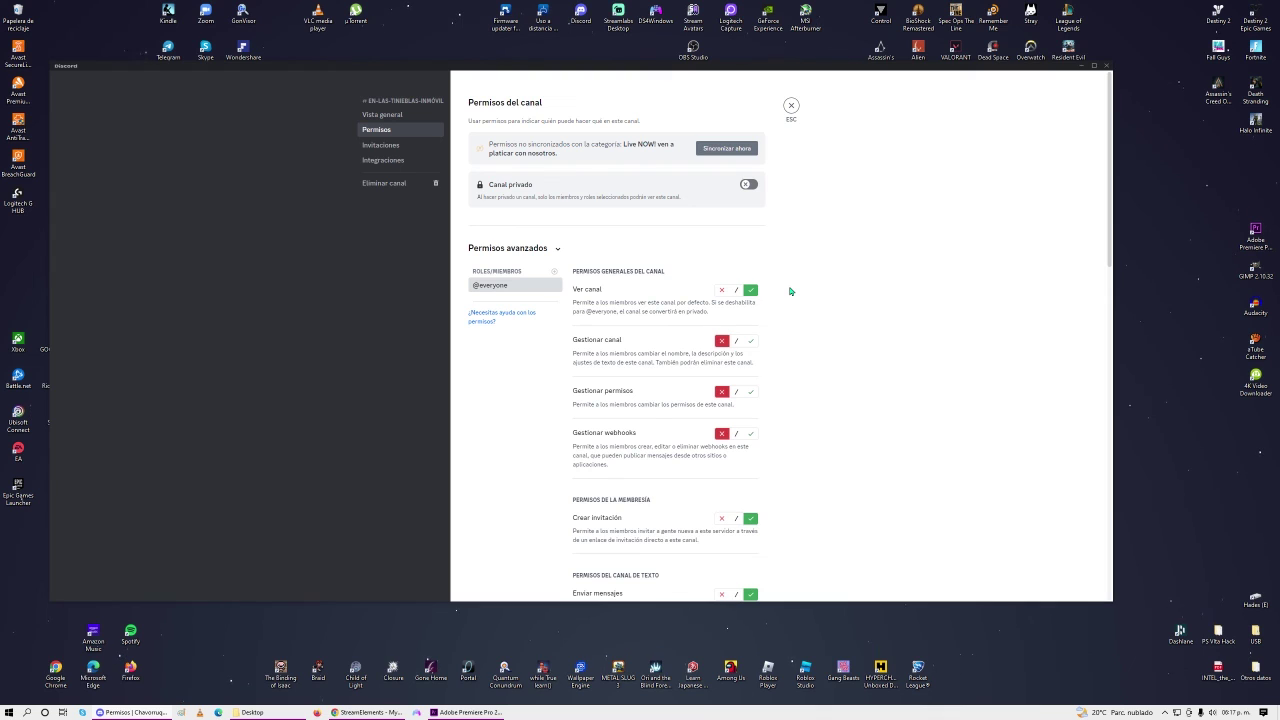
scroll(789, 291, "down", 3)
scroll(790, 291, "down", 8)
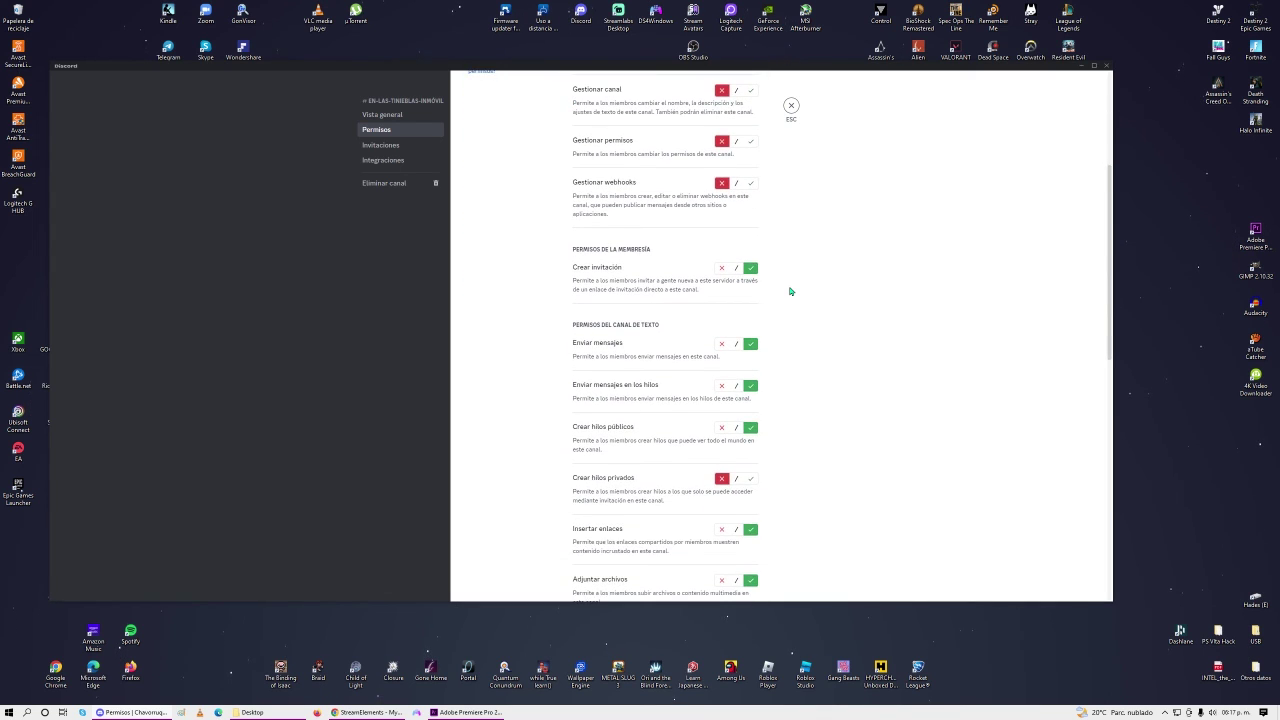
scroll(789, 291, "down", 5)
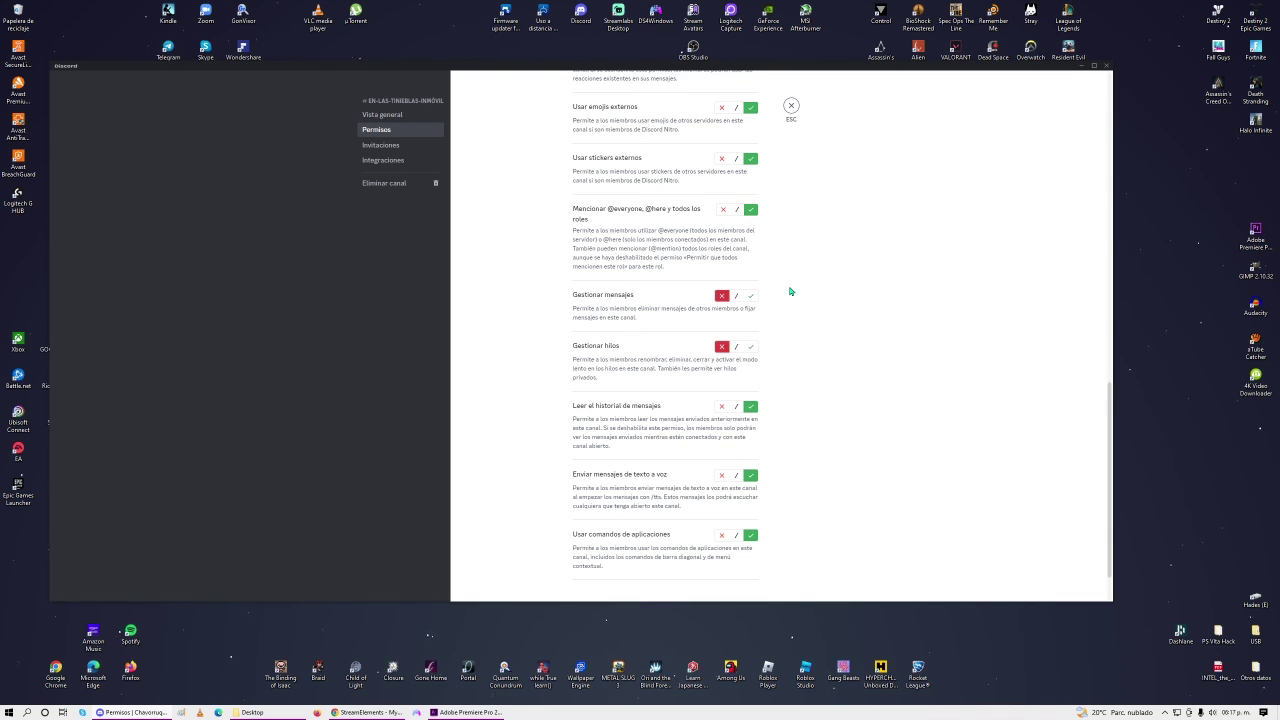
scroll(789, 291, "down", 1)
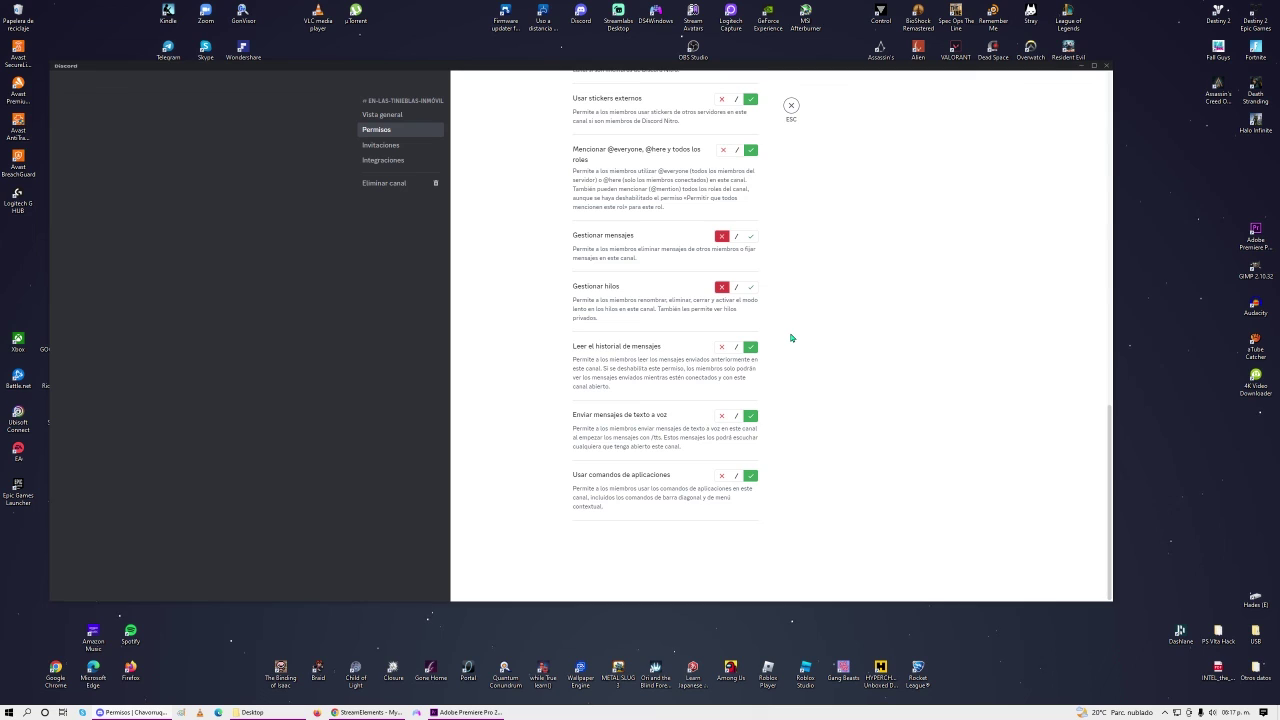
scroll(783, 393, "up", 5)
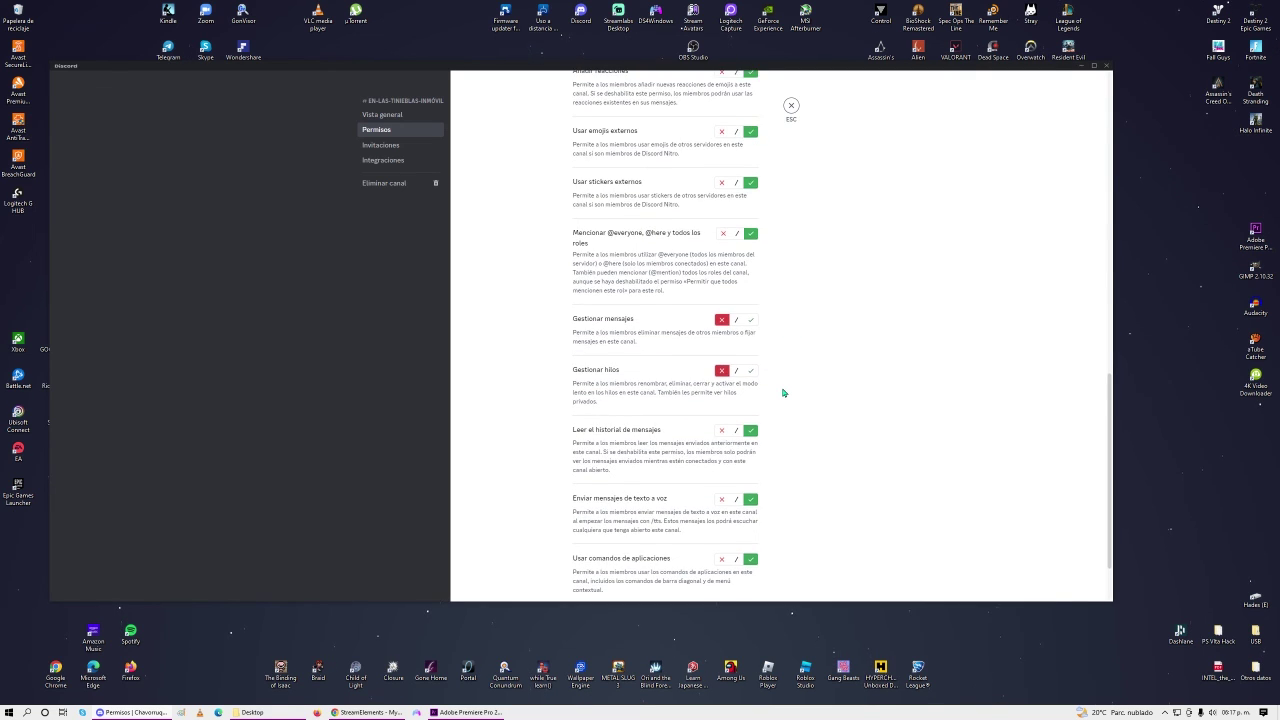
scroll(783, 393, "up", 5)
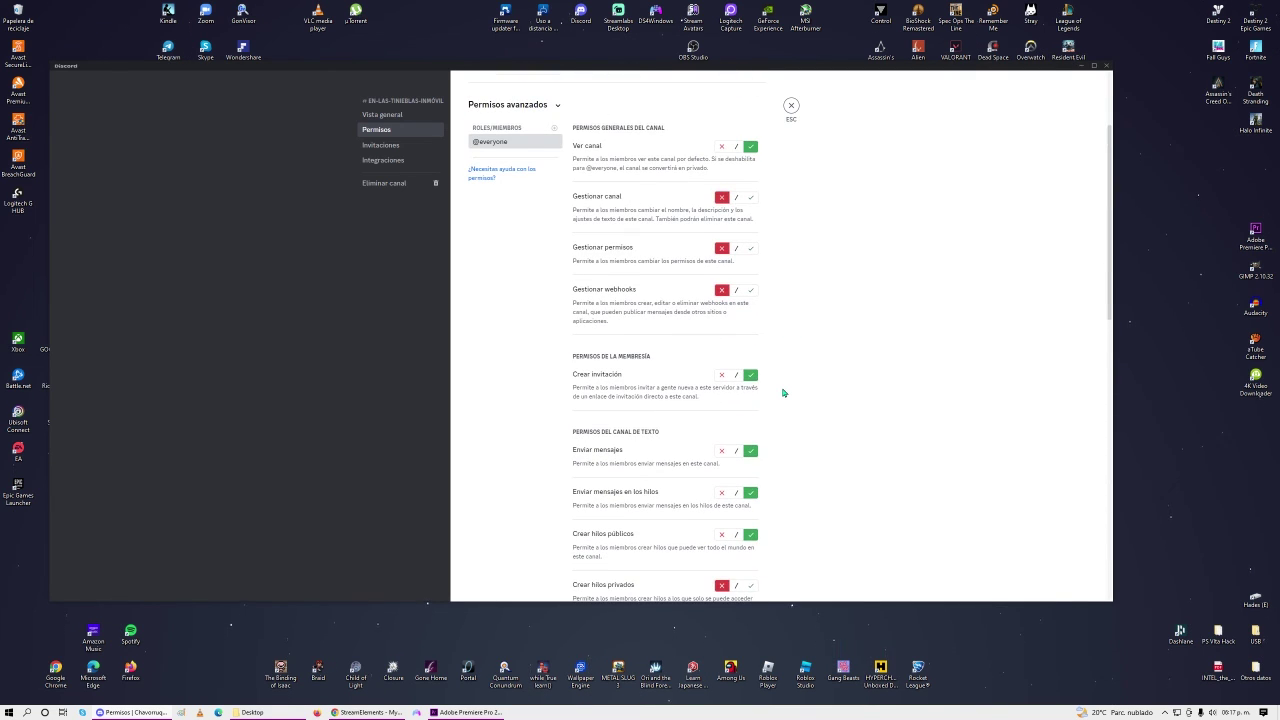
scroll(783, 393, "up", 2)
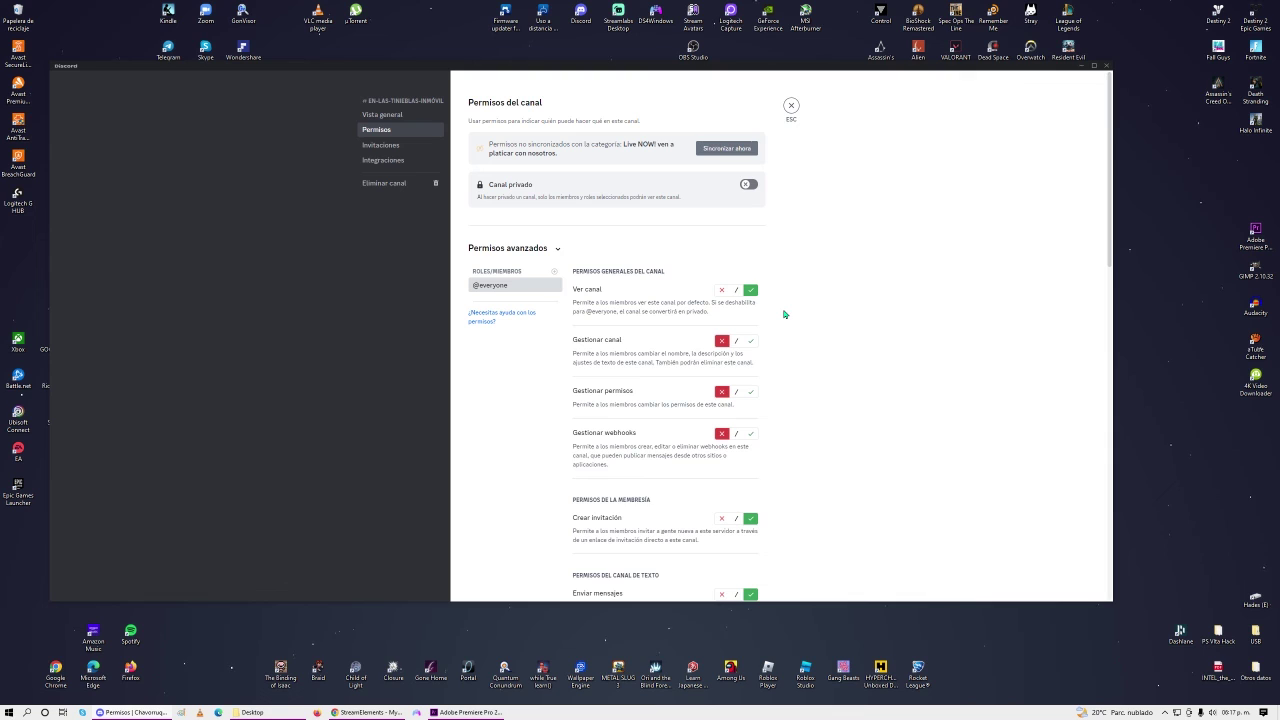
scroll(784, 314, "down", 5)
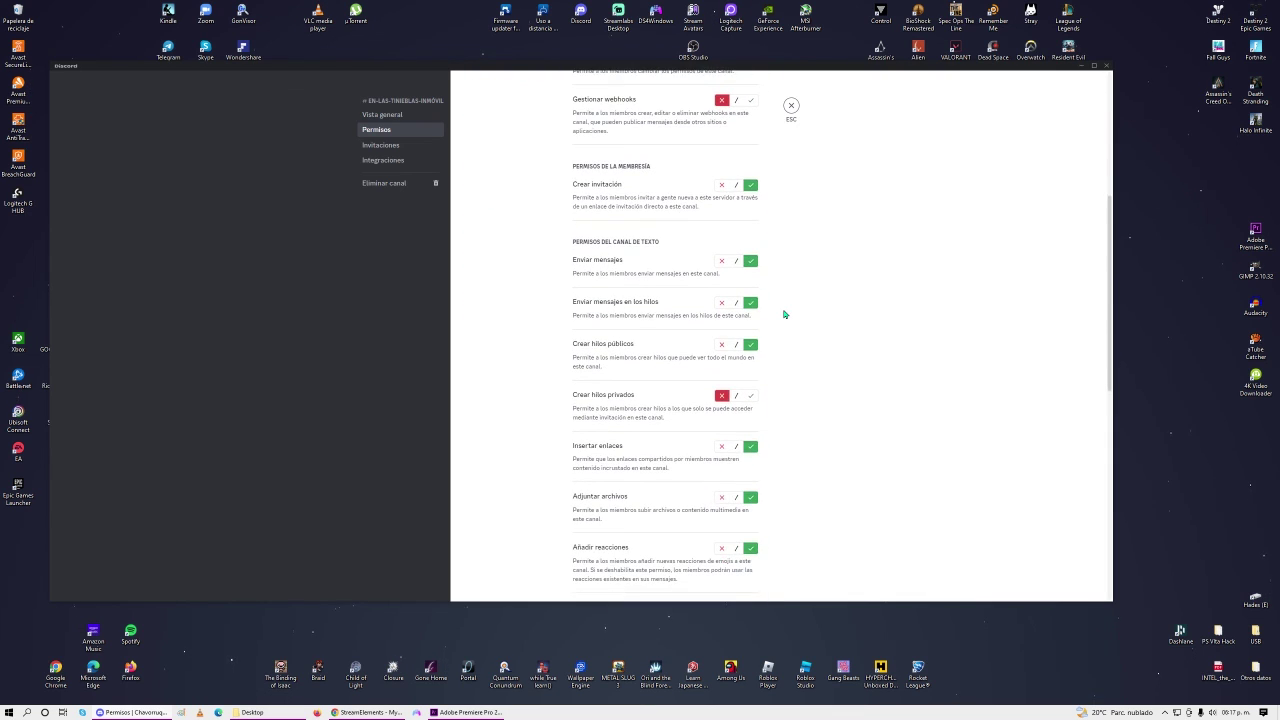